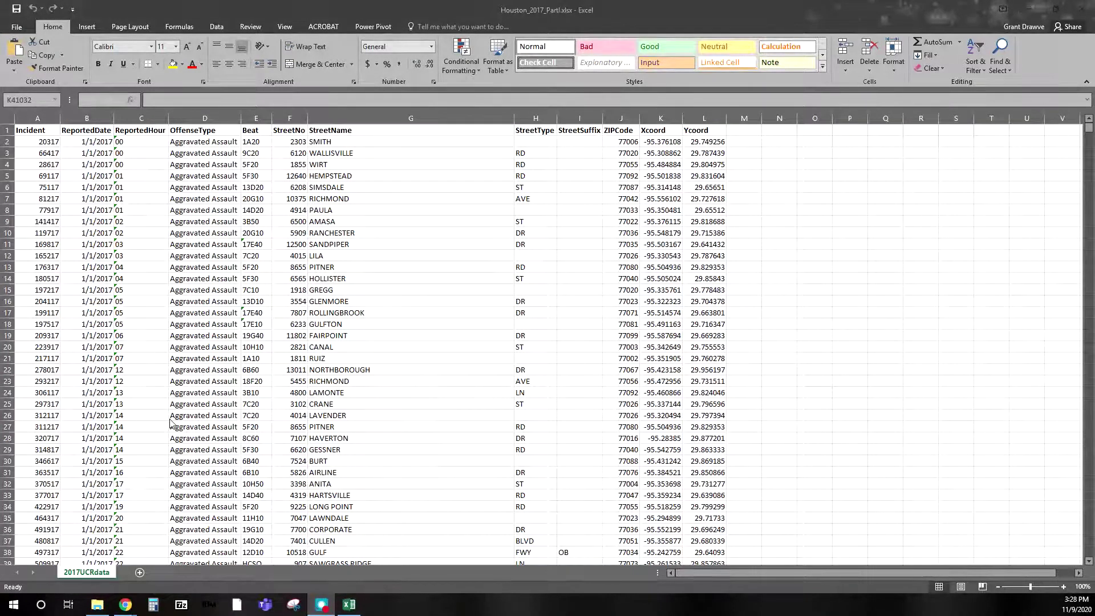
- Format the ReportedDate column as Long Date, e.g. 'Sunday, January 1, 2017'
left_click(126, 319)
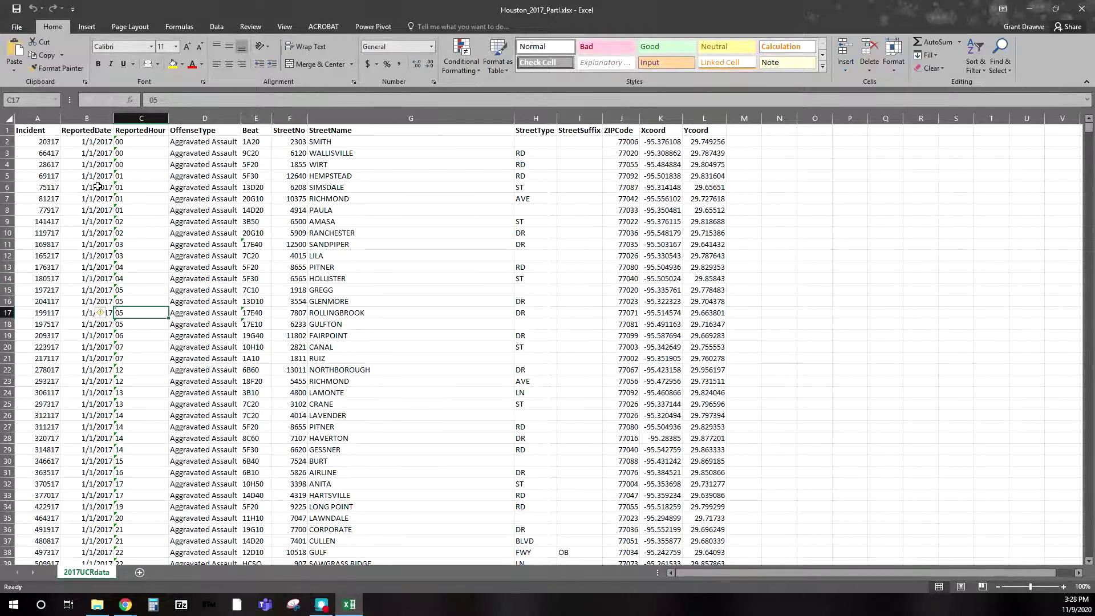
left_click(87, 142)
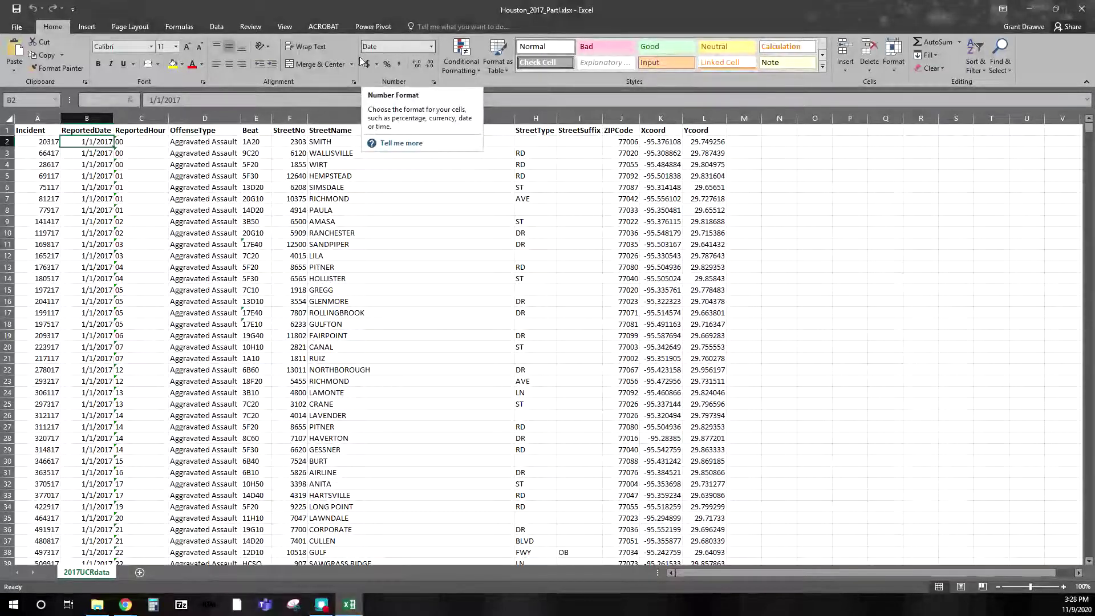
left_click(97, 116)
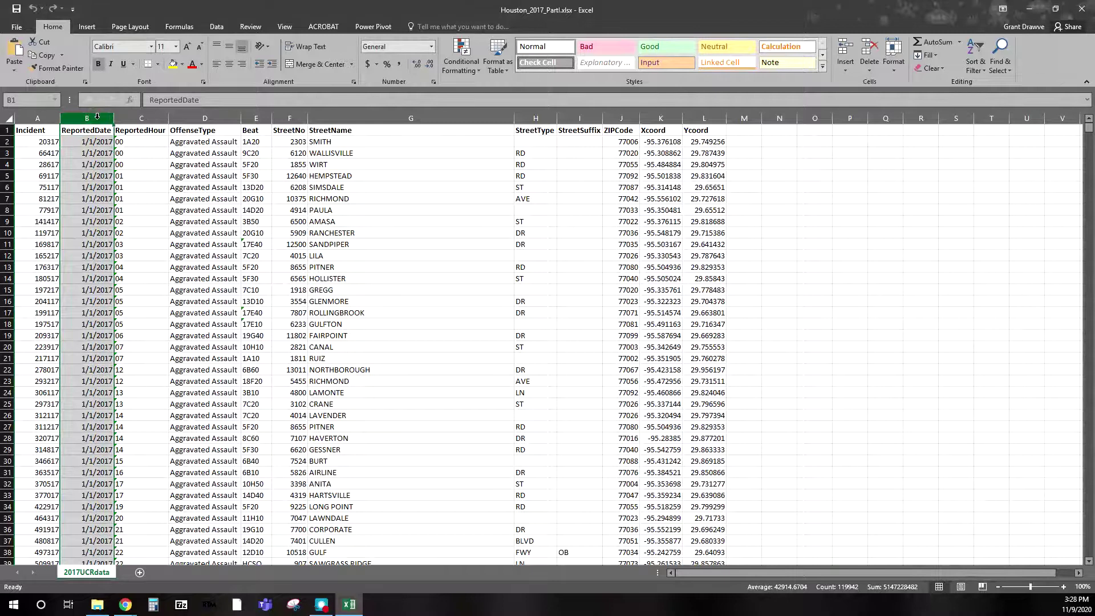
left_click(432, 47)
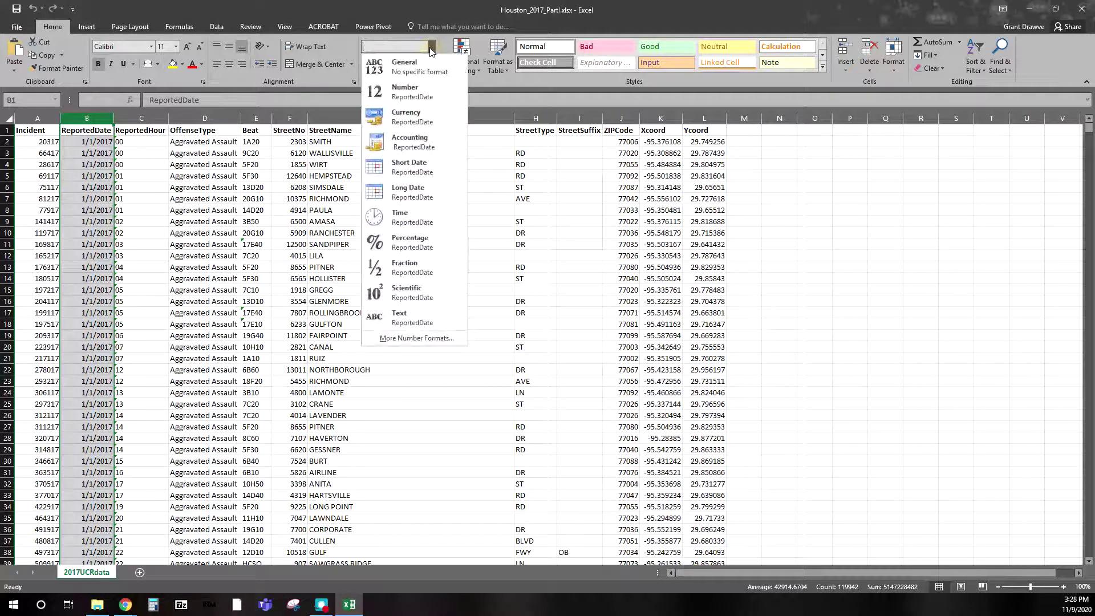
left_click(438, 191)
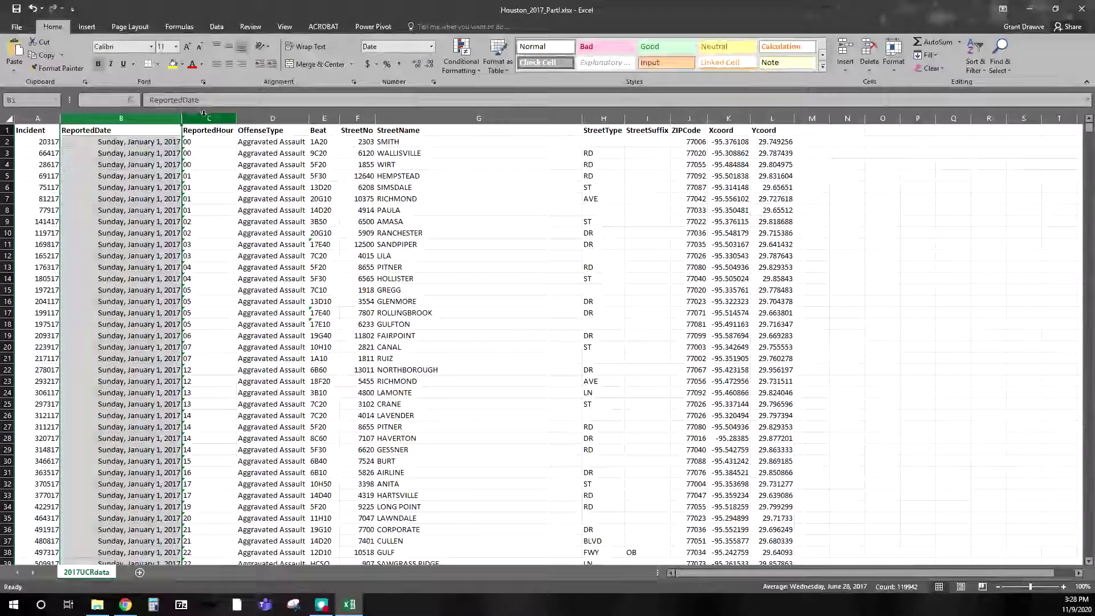
left_click(133, 142)
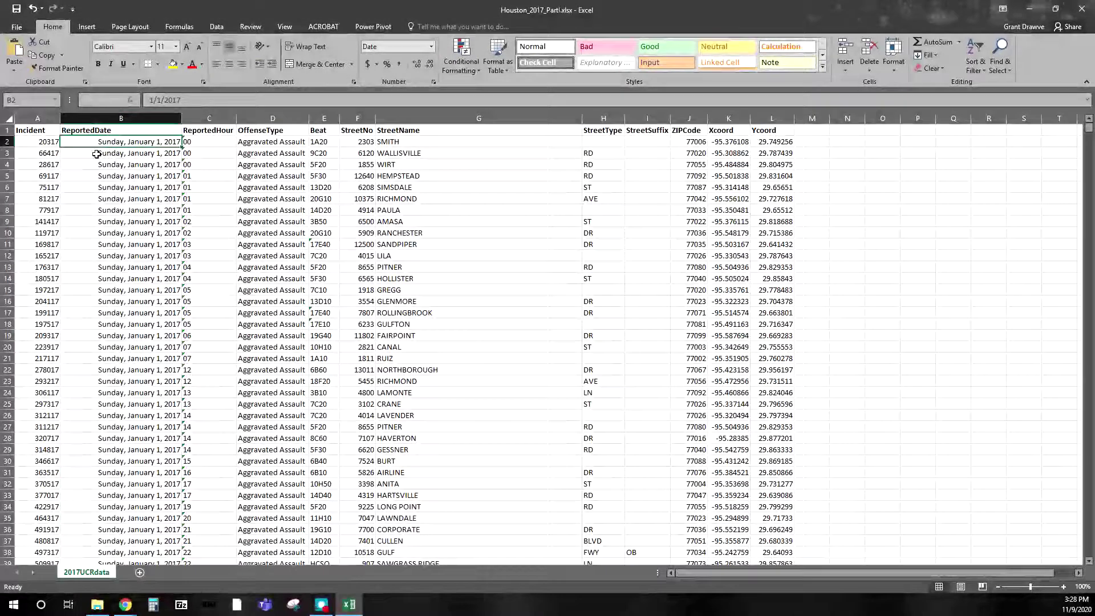
- Insert a new column before ReportedHour with the header 'Day of Week'
left_click(218, 118)
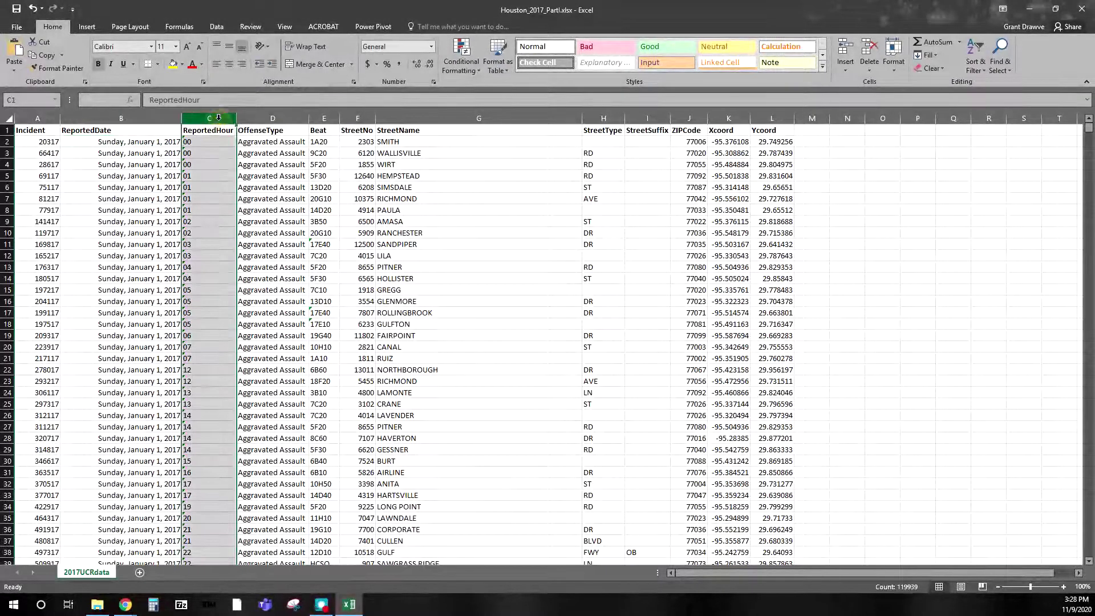
right_click(219, 118)
left_click(251, 195)
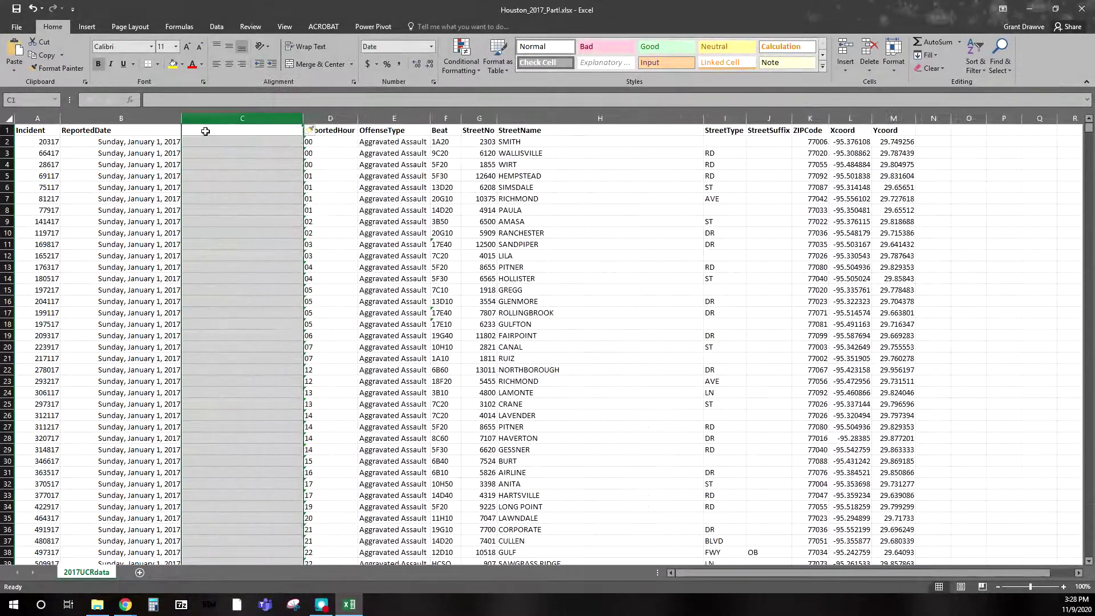
type("Day")
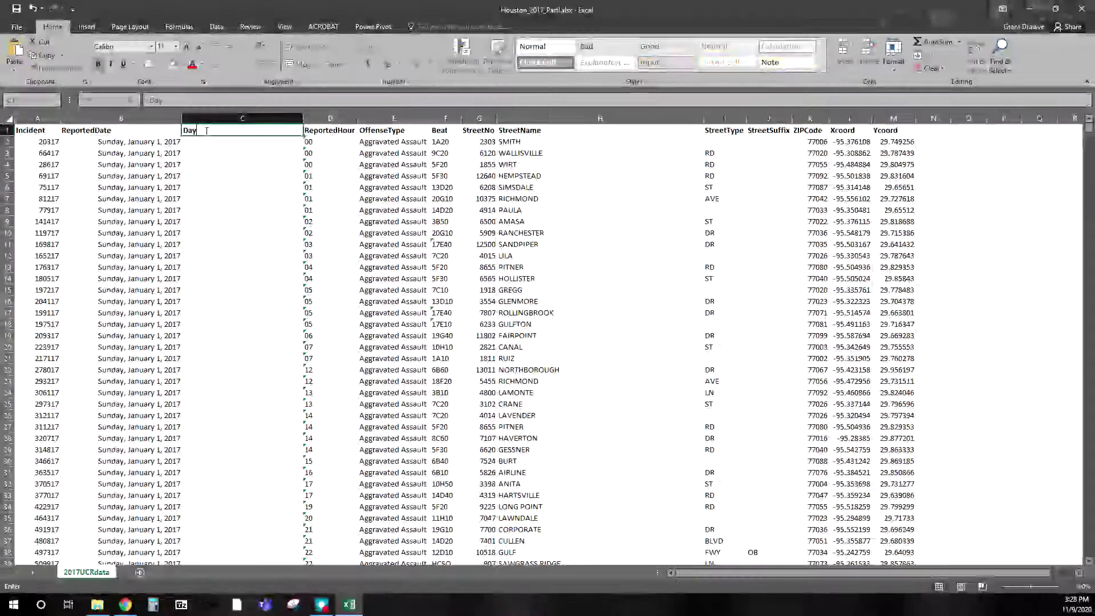
type(" of")
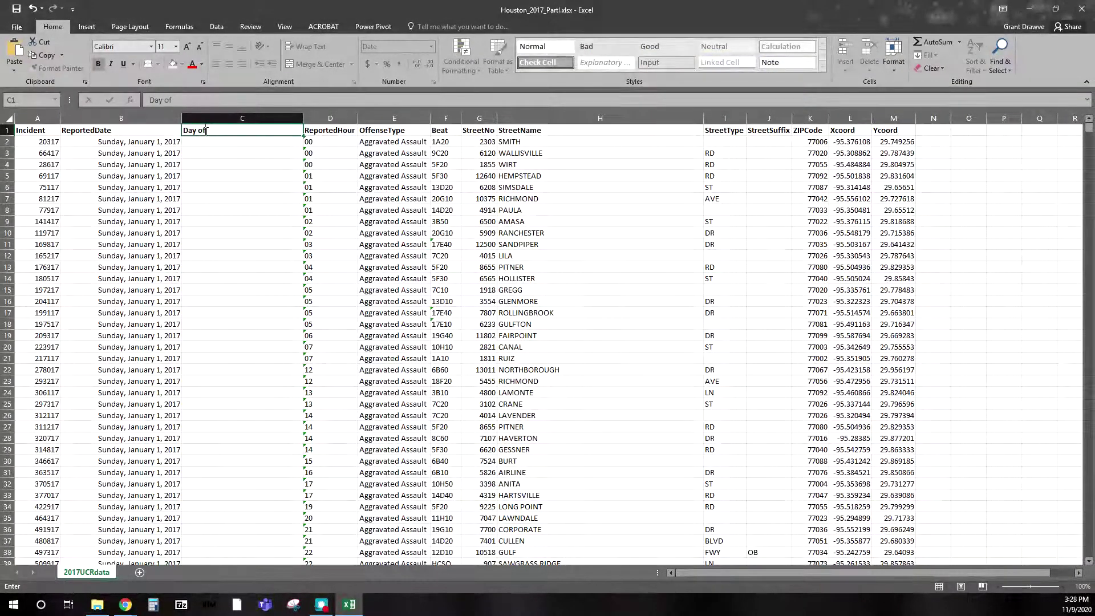
type(" Week")
key("Return")
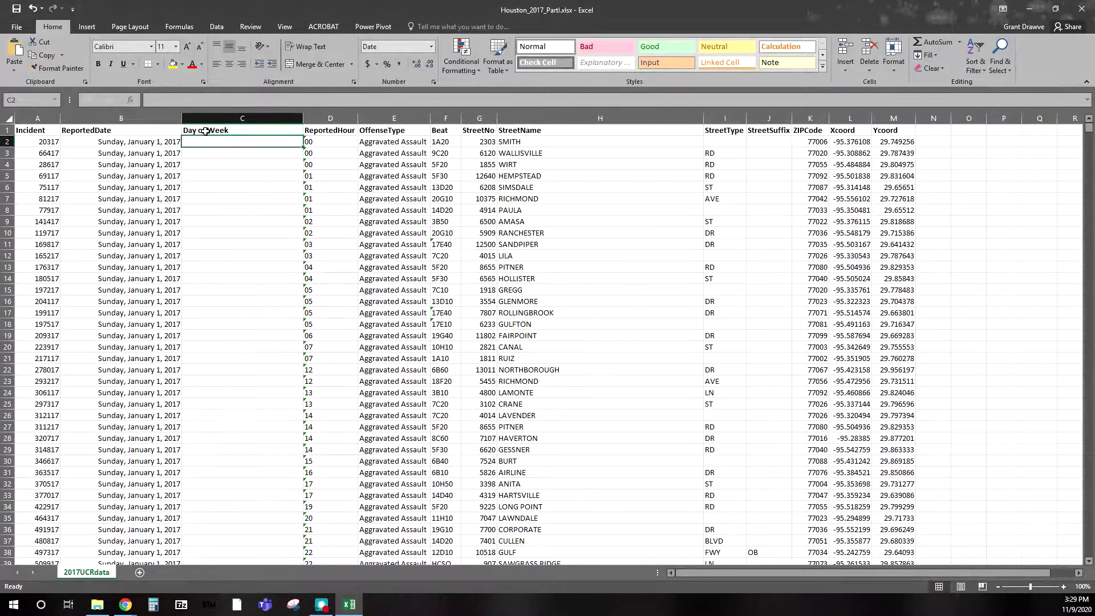
- Enter =TEXT(B2,"dddd") in C2 to show the weekday name
type("=")
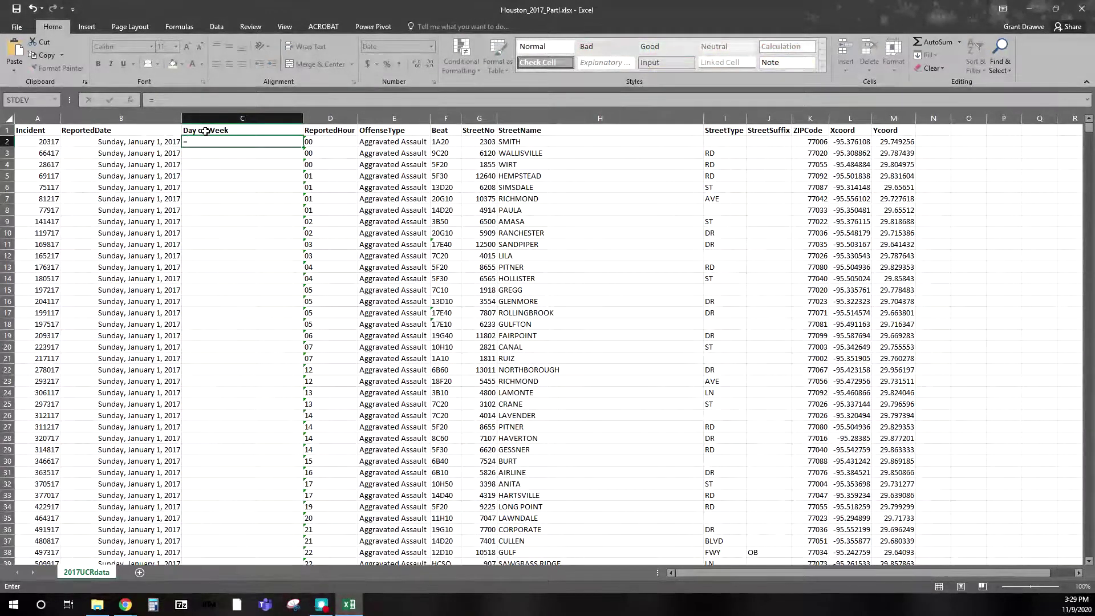
type("text")
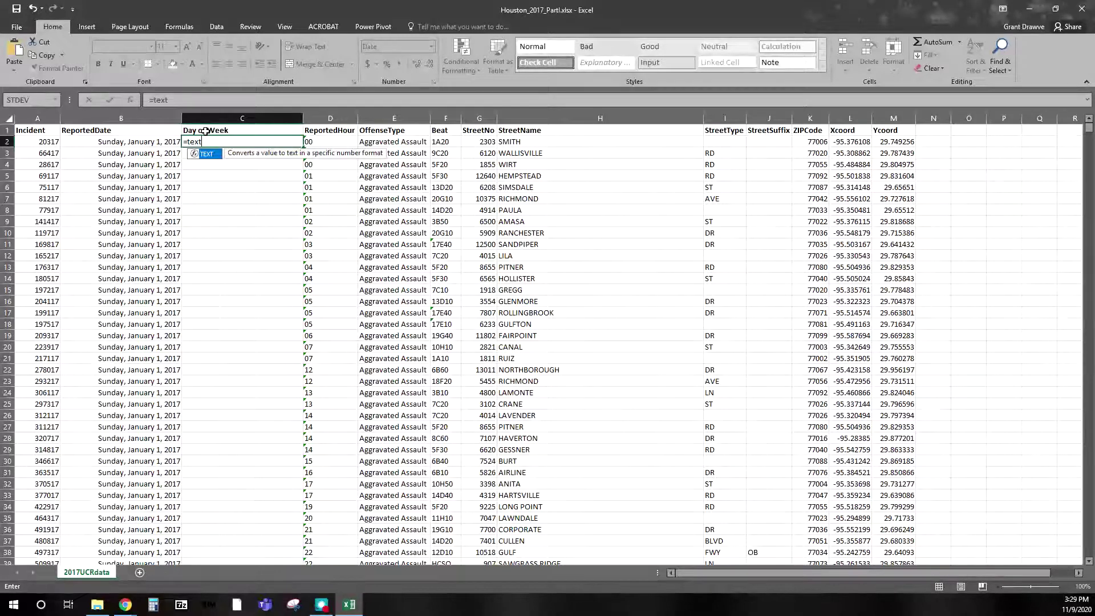
type("(")
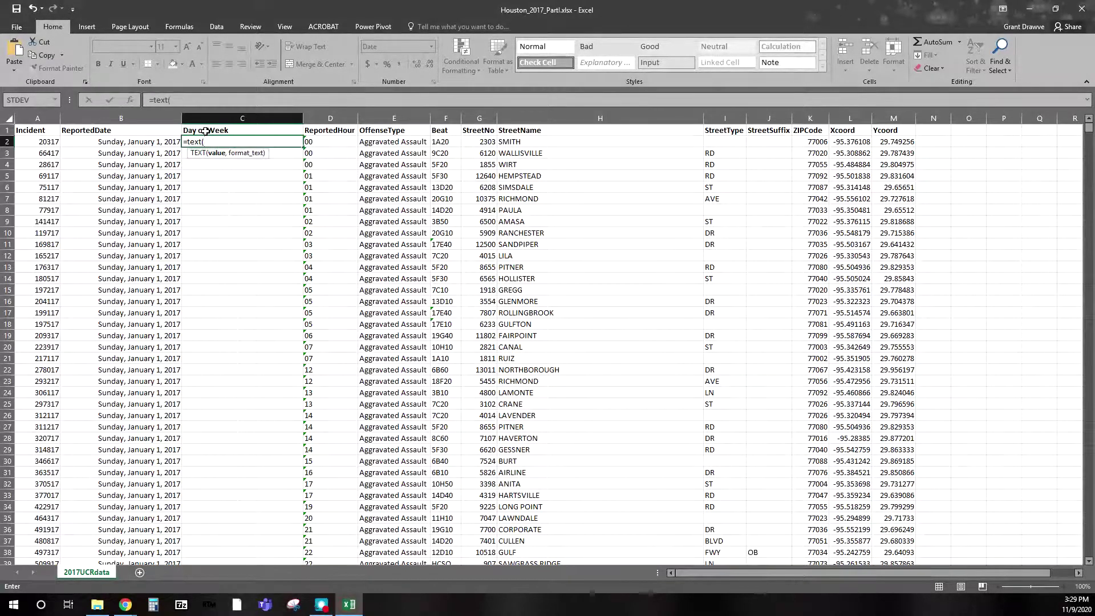
left_click(125, 145)
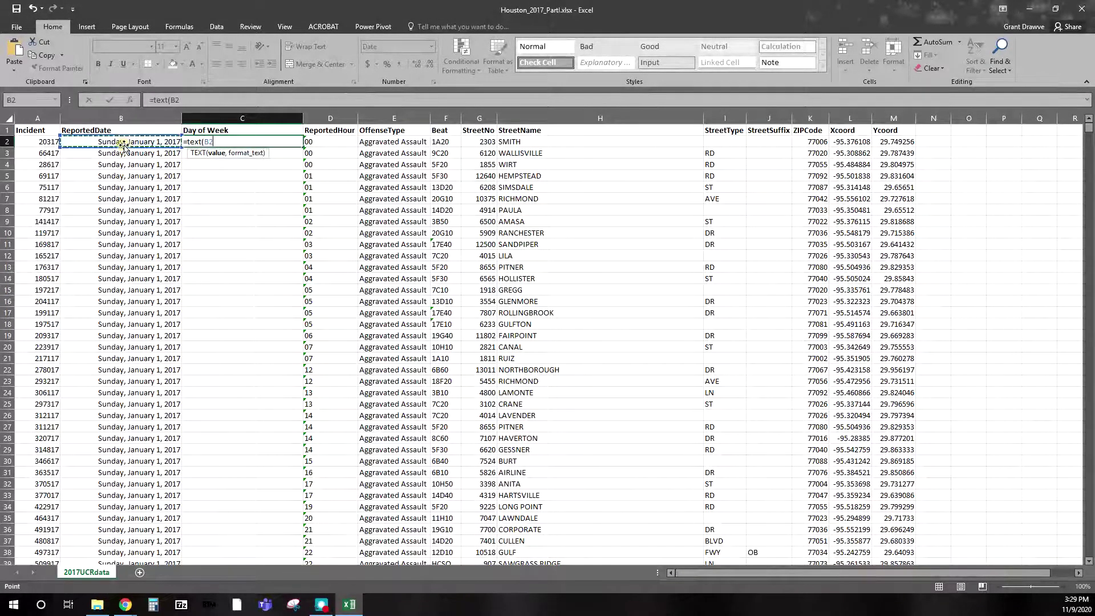
type(",")
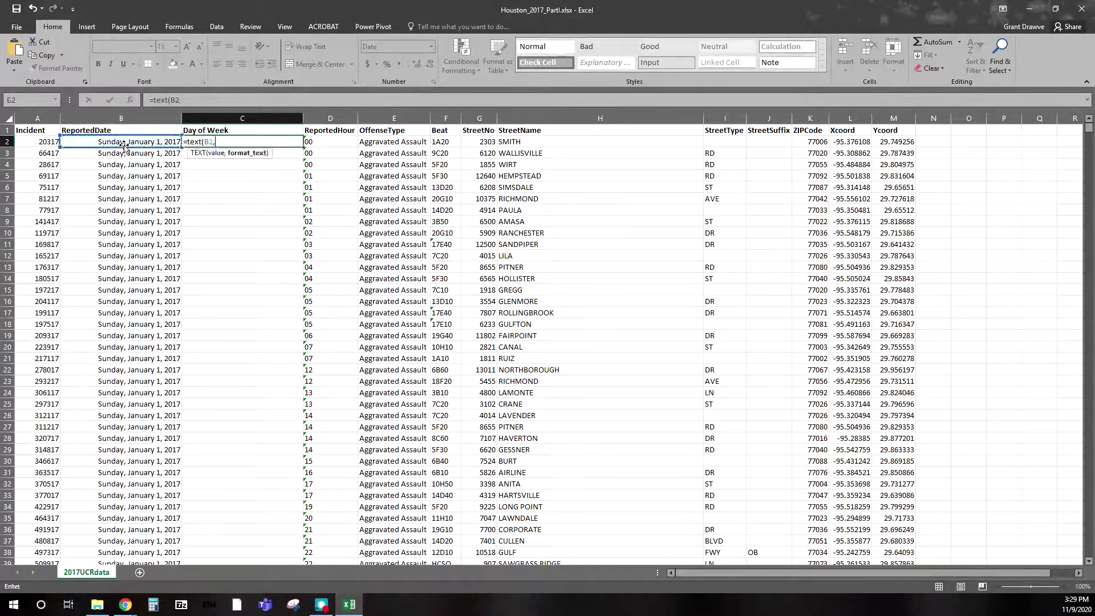
type("\"")
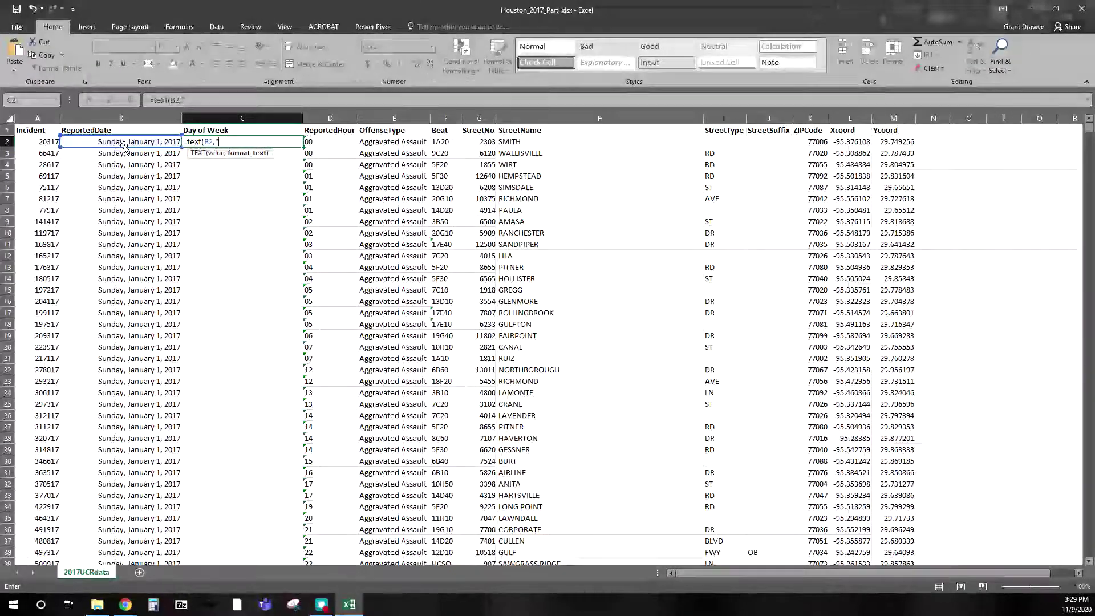
type("DD")
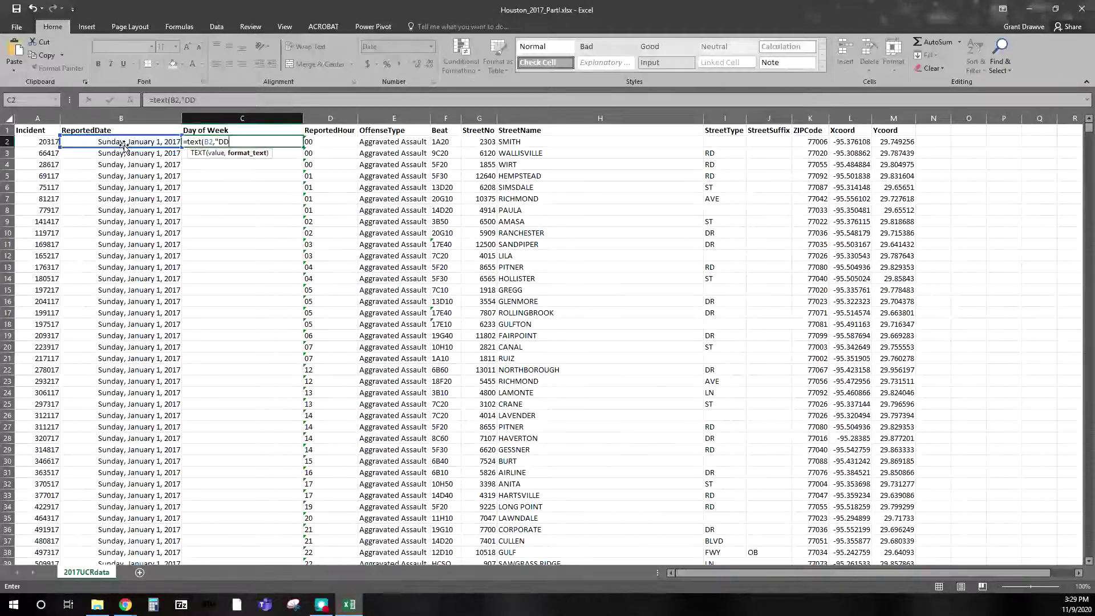
key("BackSpace")
key("BackSpace")
type("dddd\")")
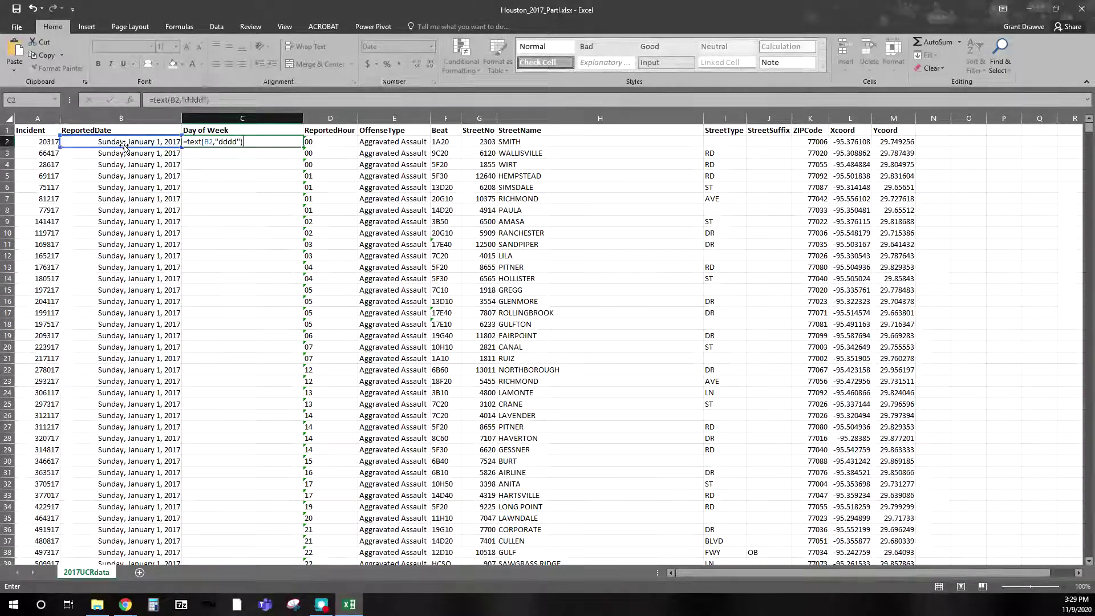
key("Return")
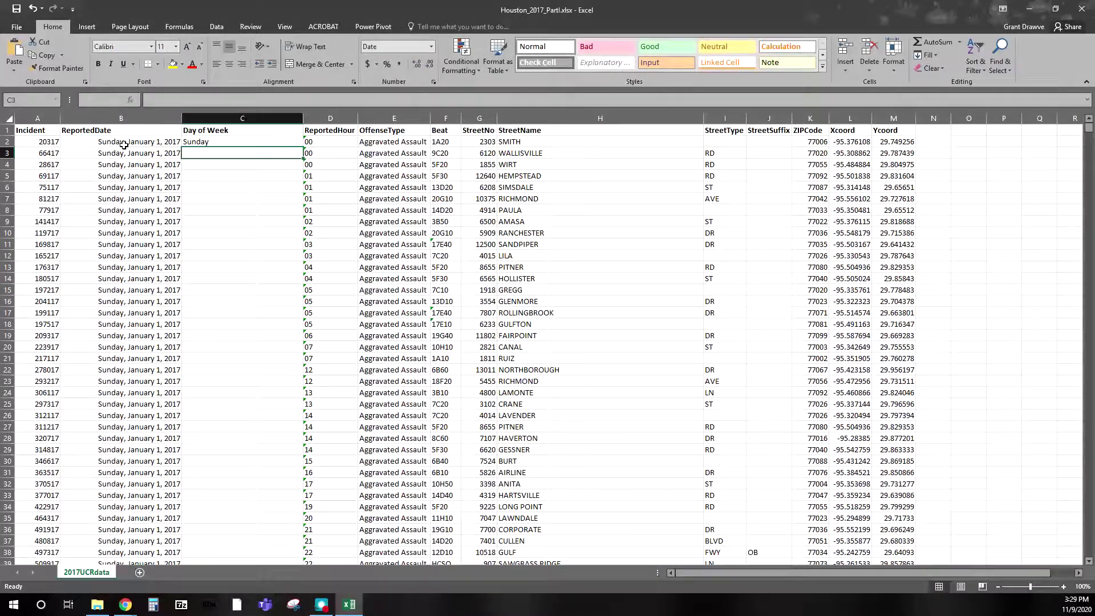
- Fill the weekday formula down column C, autofit its width, and save the workbook
left_click(216, 142)
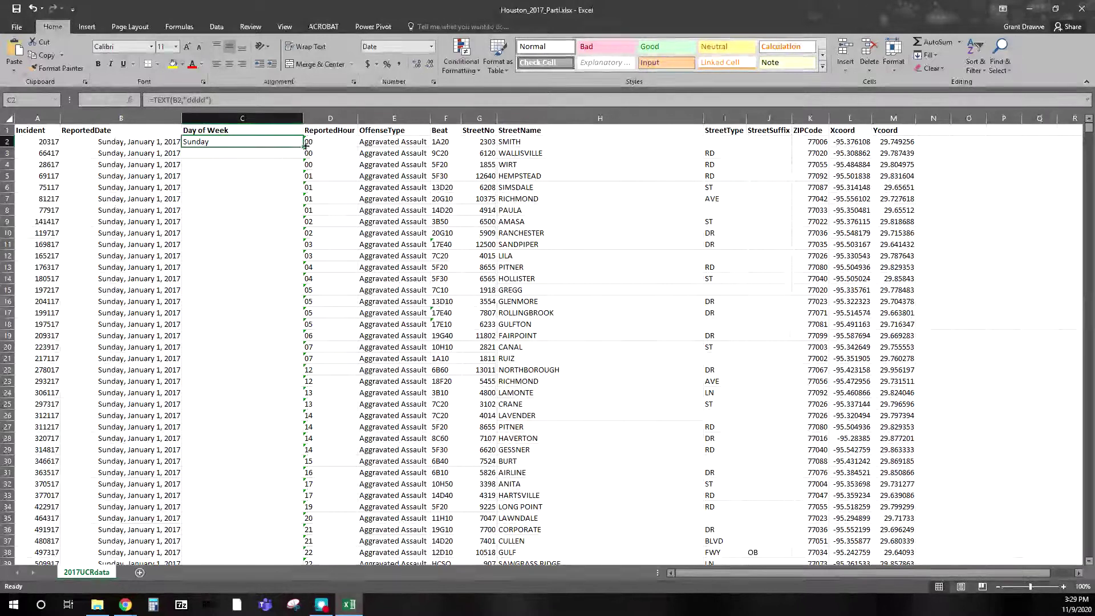
double_click(305, 147)
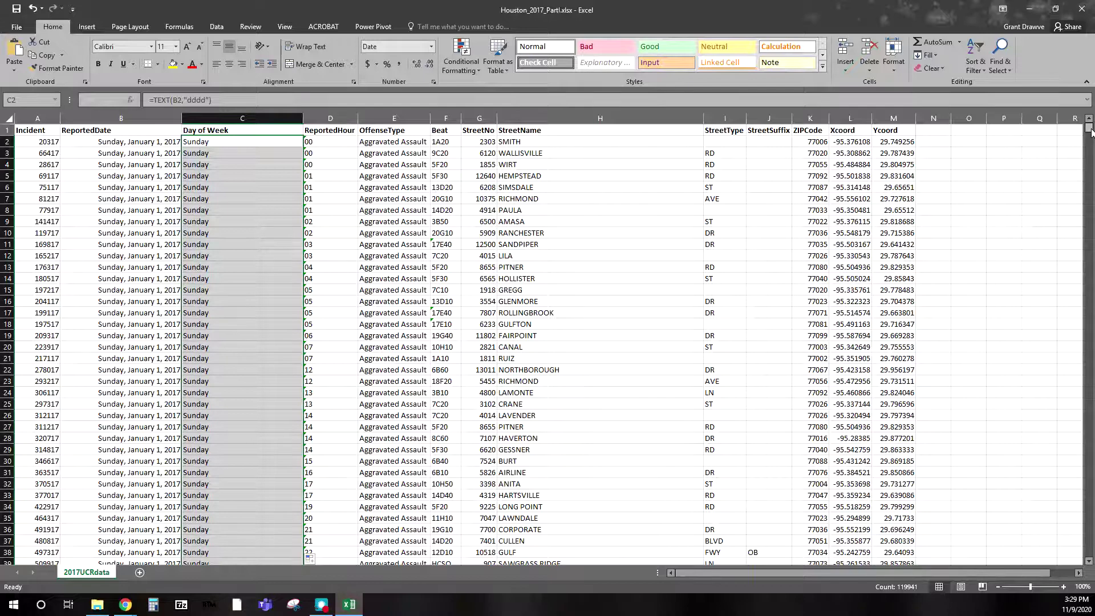
left_click_drag(1091, 131, 1090, 169)
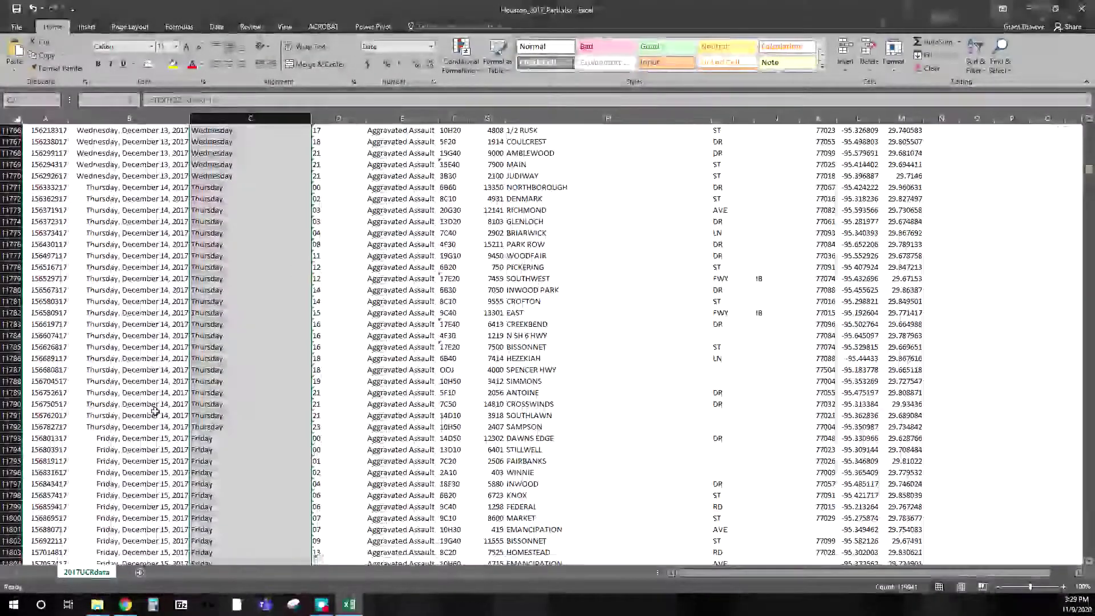
double_click(312, 118)
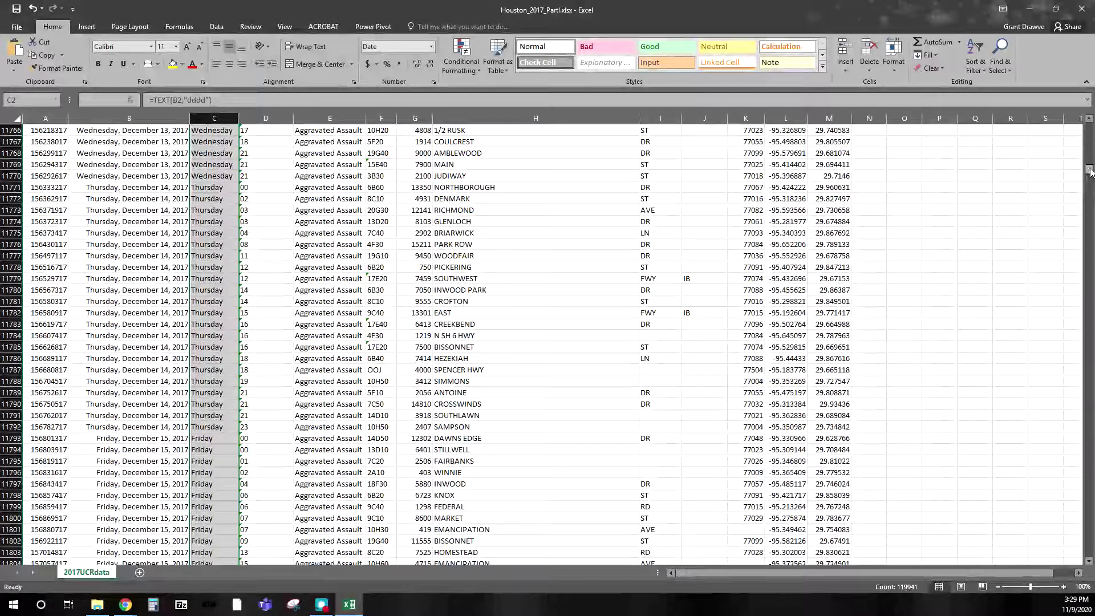
left_click_drag(1090, 169, 1089, 125)
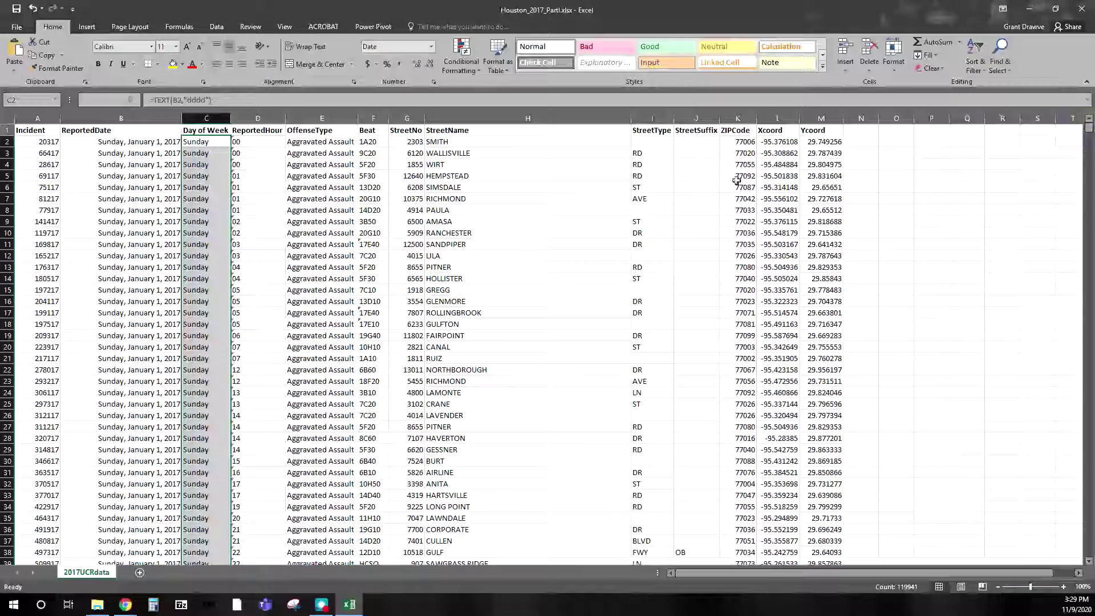
key("ctrl+s")
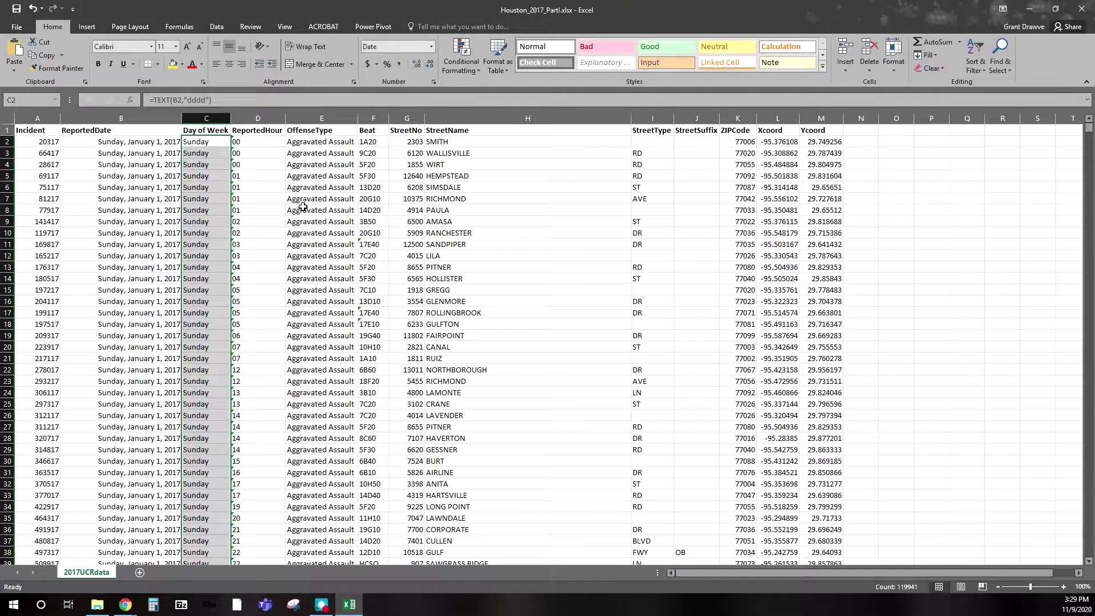
left_click(325, 231)
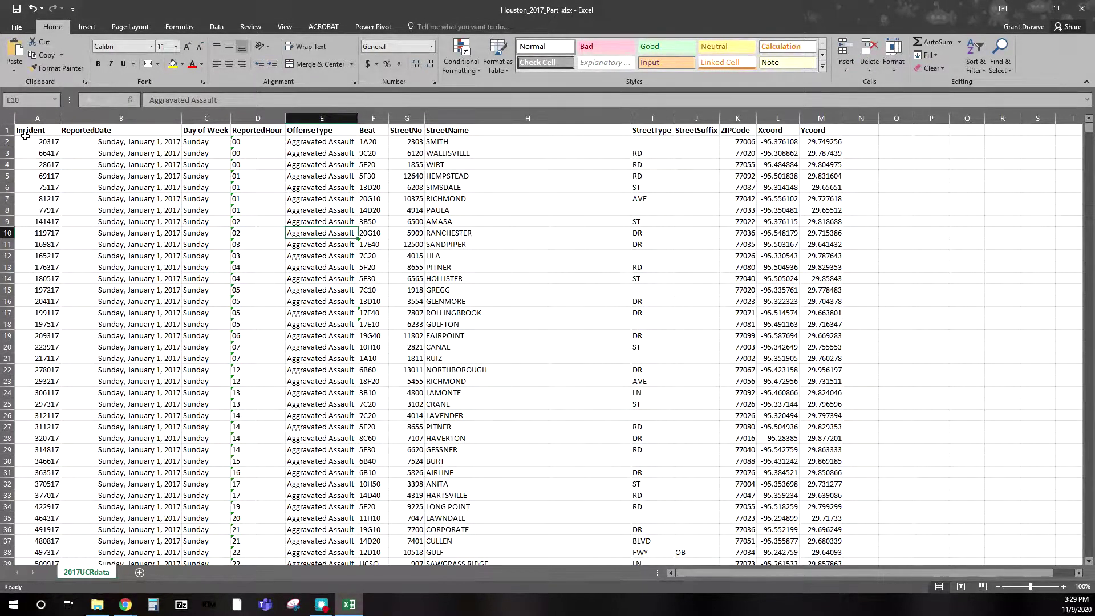
- Select the crime data from header row A1:M1 down to row 119942
left_click_drag(25, 132, 804, 128)
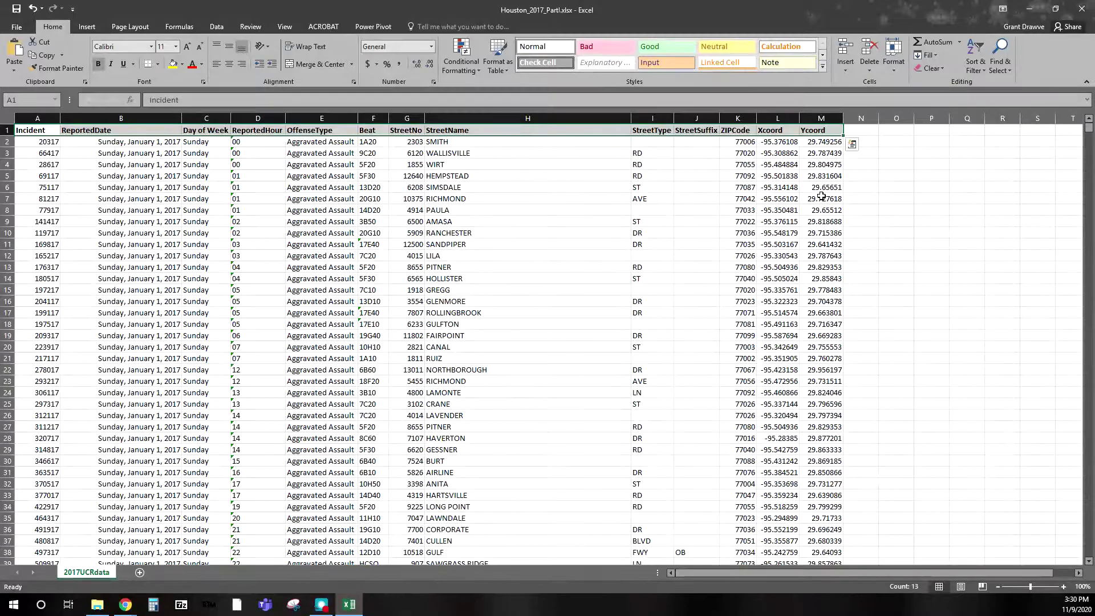
key("ctrl+shift+Down")
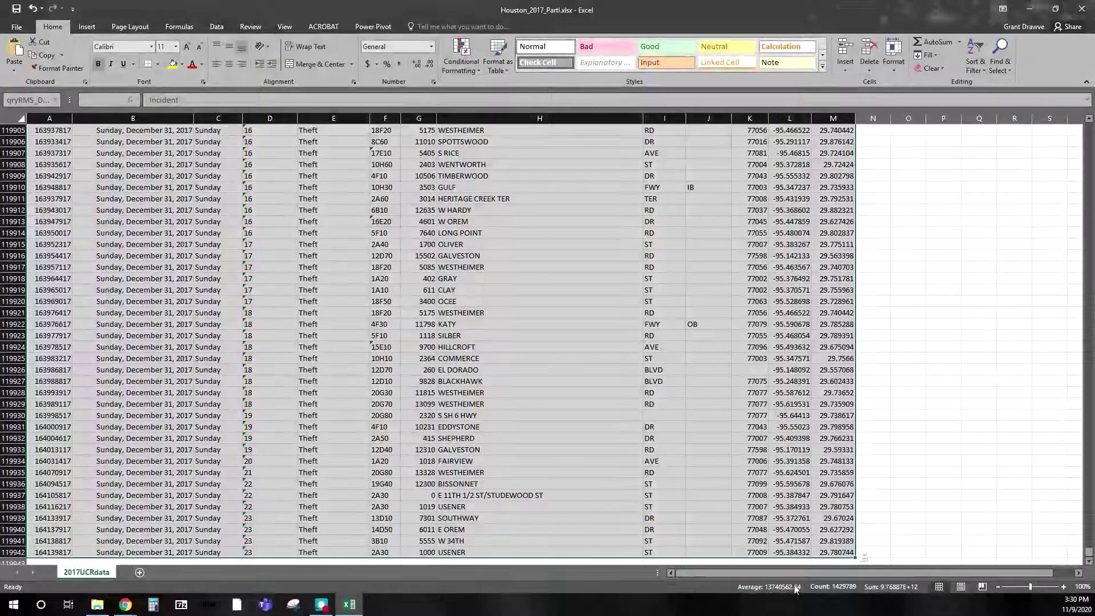
left_click_drag(1088, 552, 1089, 127)
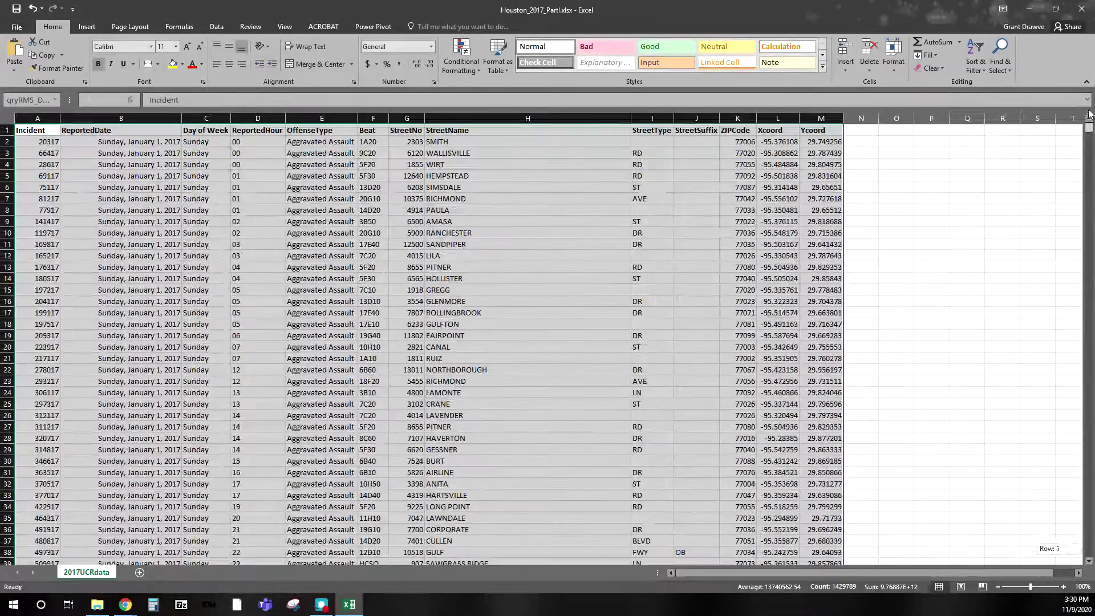
- Insert a PivotTable from the selected crime data on a new worksheet
left_click(87, 27)
left_click(19, 50)
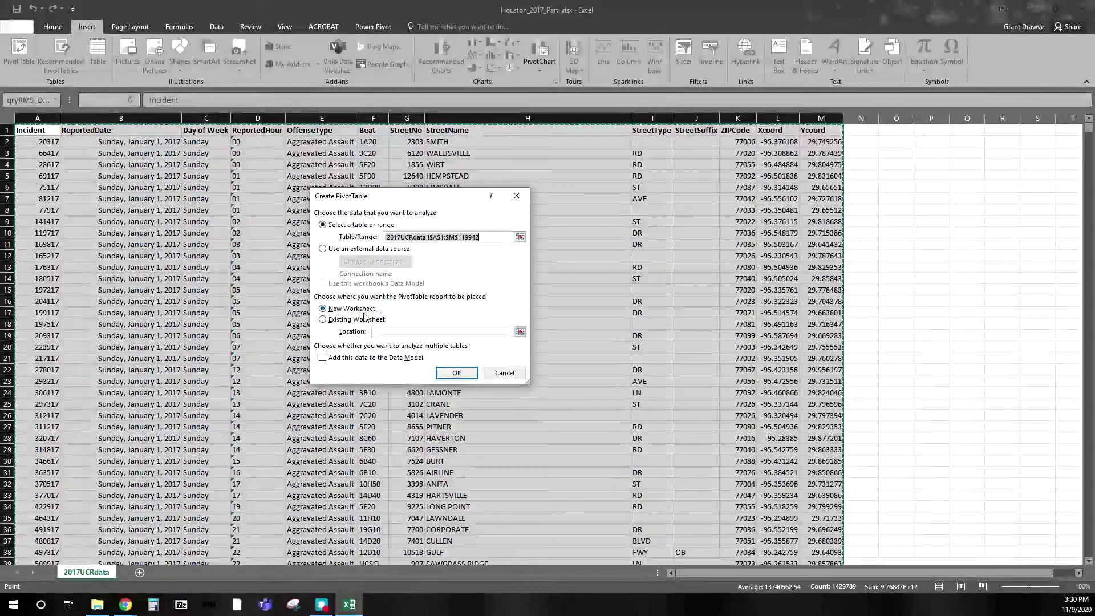
left_click(460, 377)
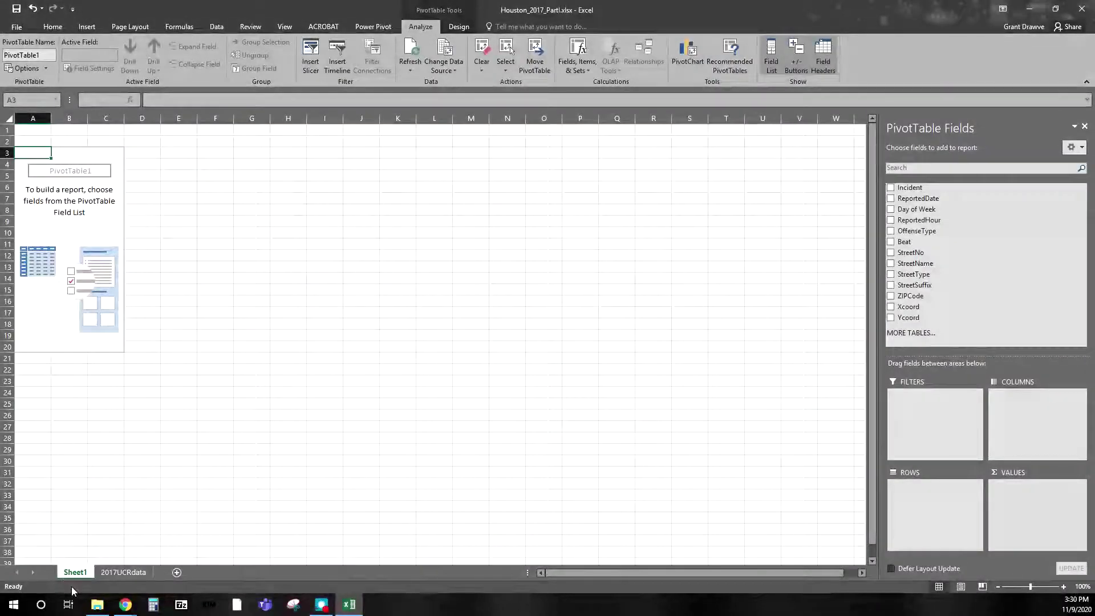
- Rename the new sheet 'TemporalHeatMap' and save the workbook
type("TemporalHeatMap")
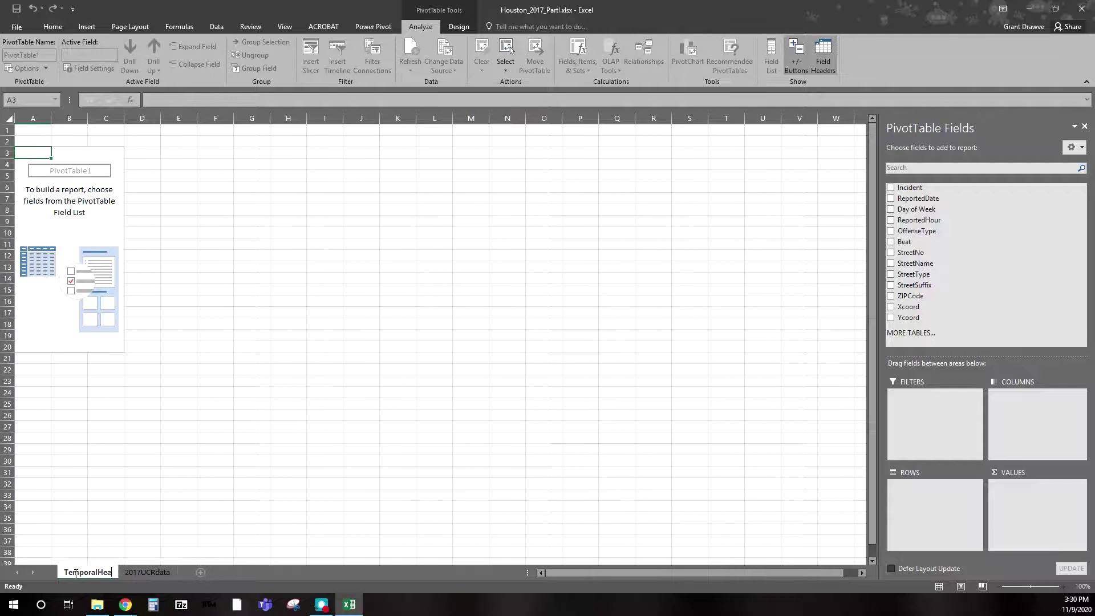
key("Return")
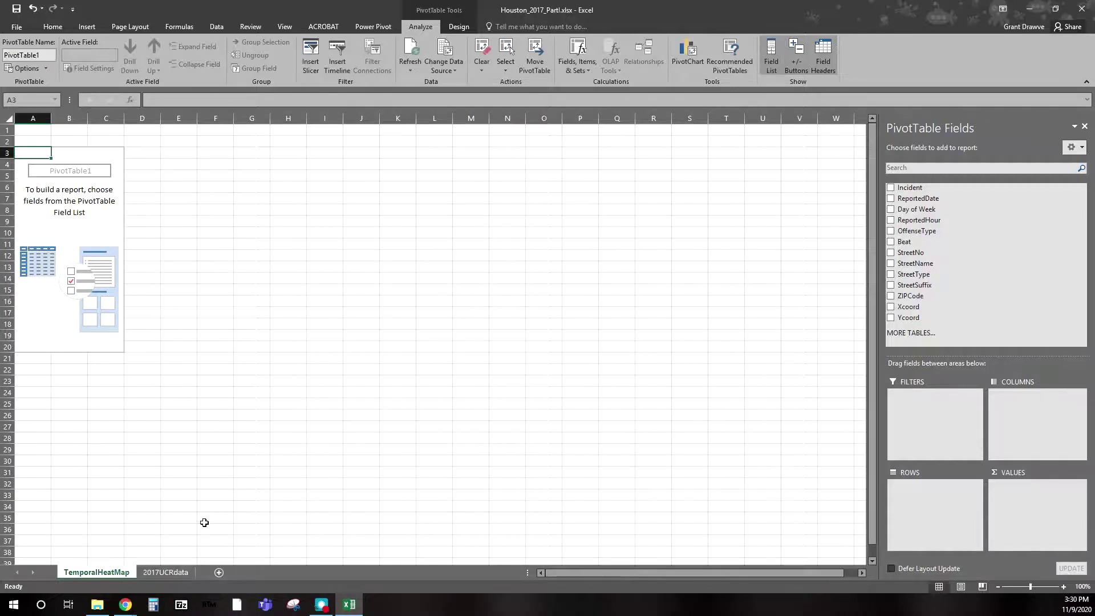
left_click(16, 8)
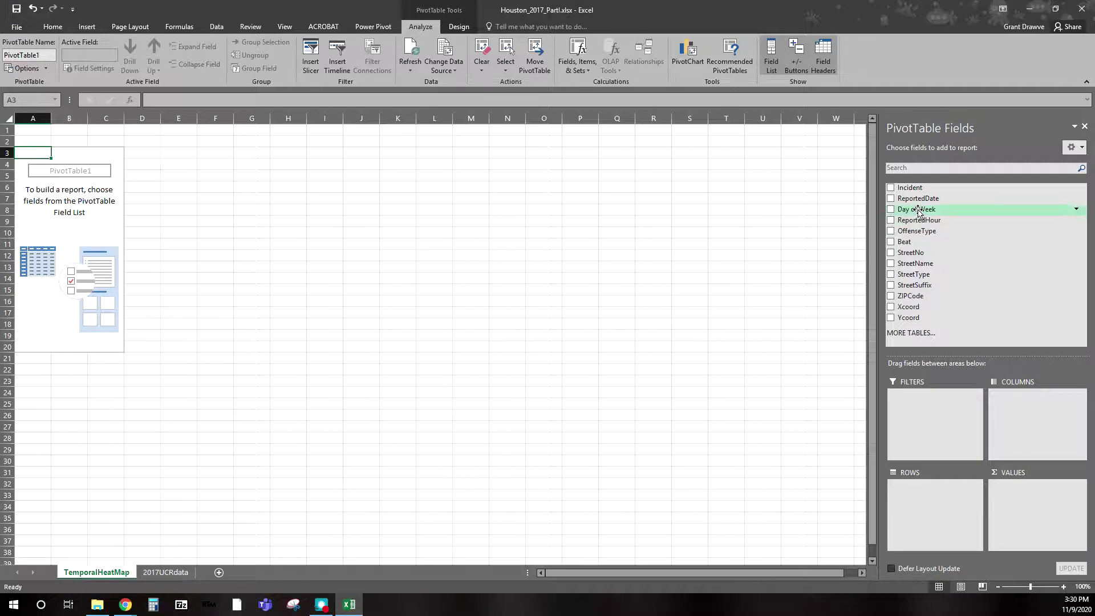
- Add ReportedHour as pivot rows and Incident as a summed value
left_click(891, 221)
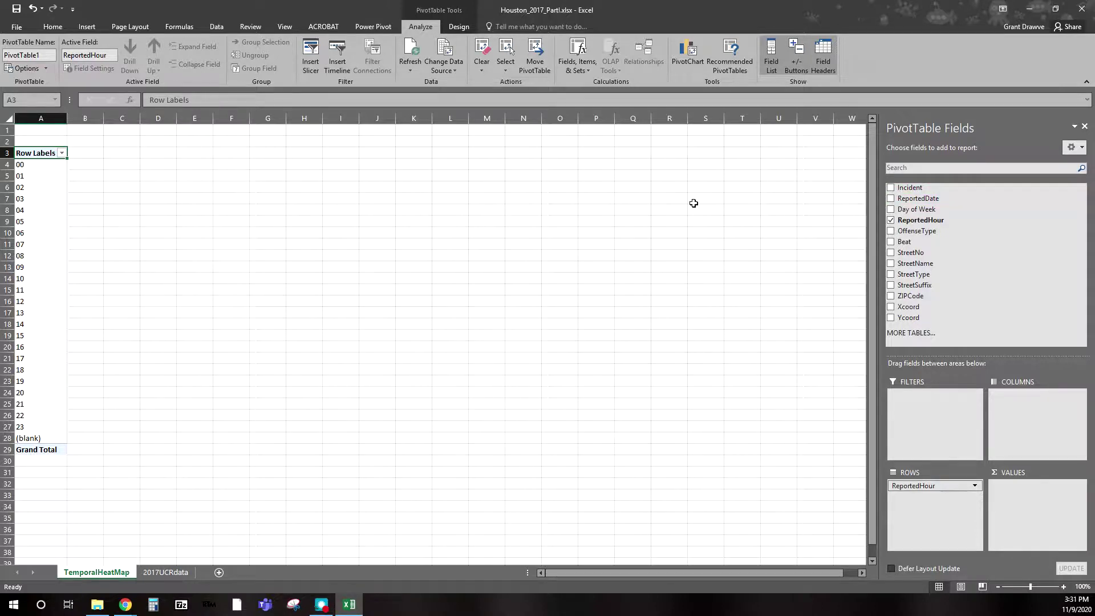
left_click(891, 188)
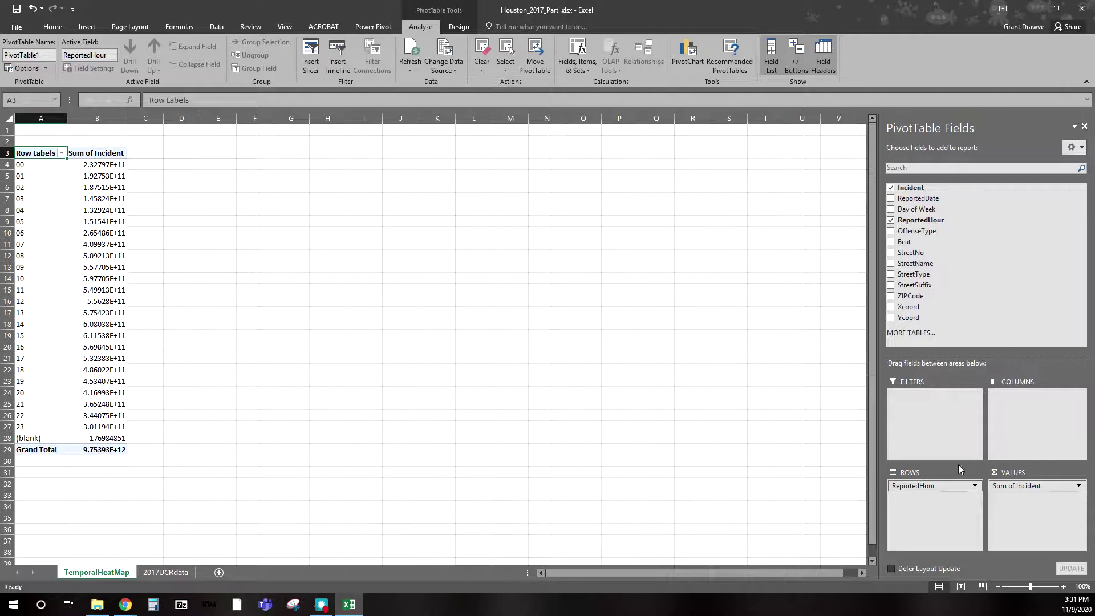
- Change the Incident value field from Sum to Count, giving a 119941 grand total
left_click(1029, 489)
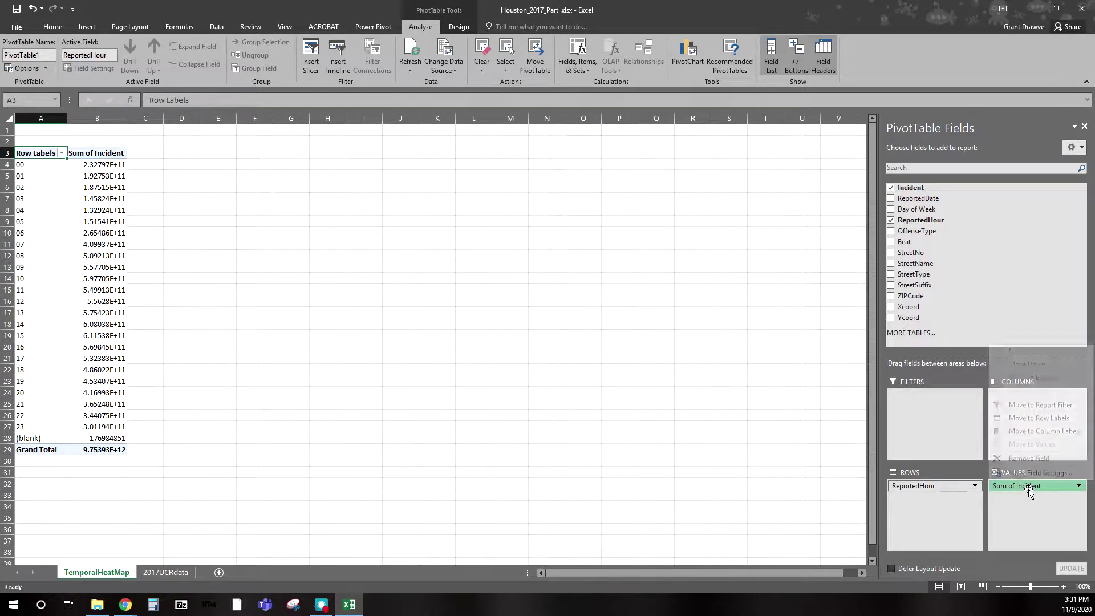
left_click(1026, 474)
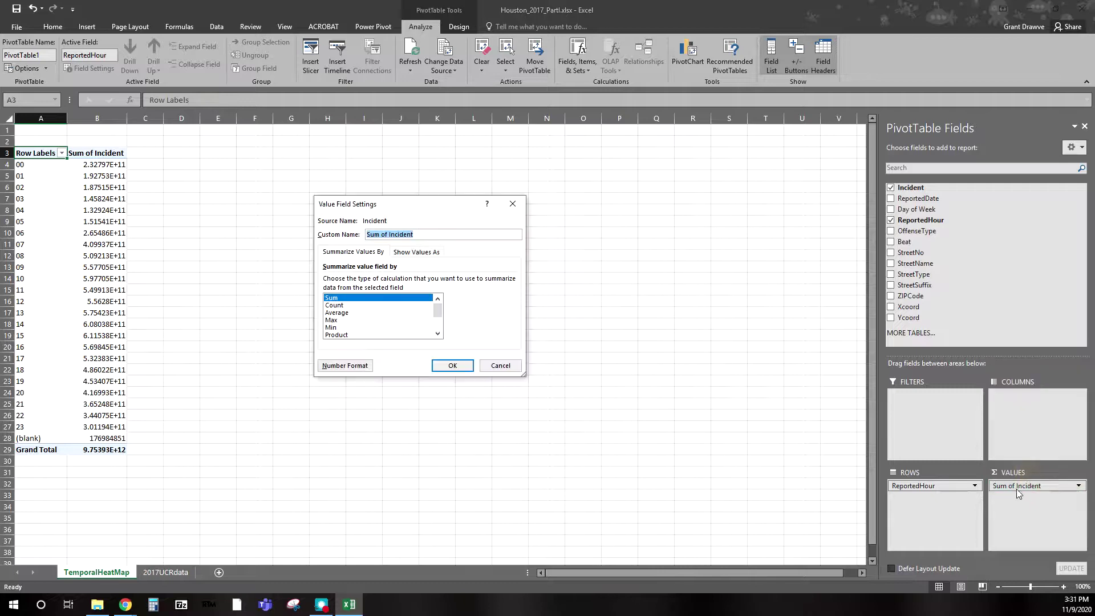
left_click(347, 306)
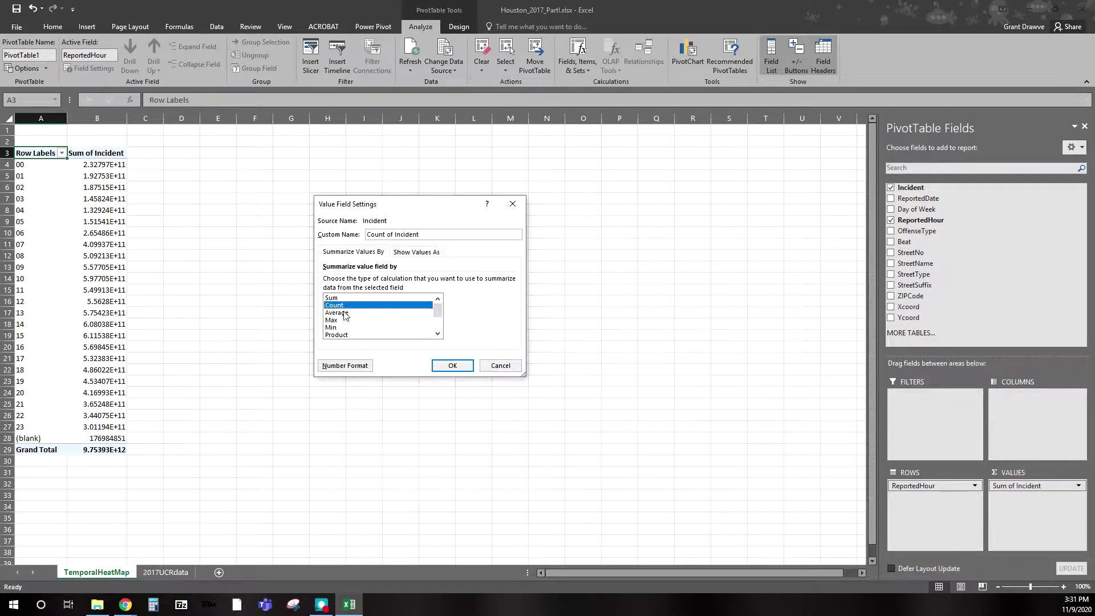
left_click(453, 364)
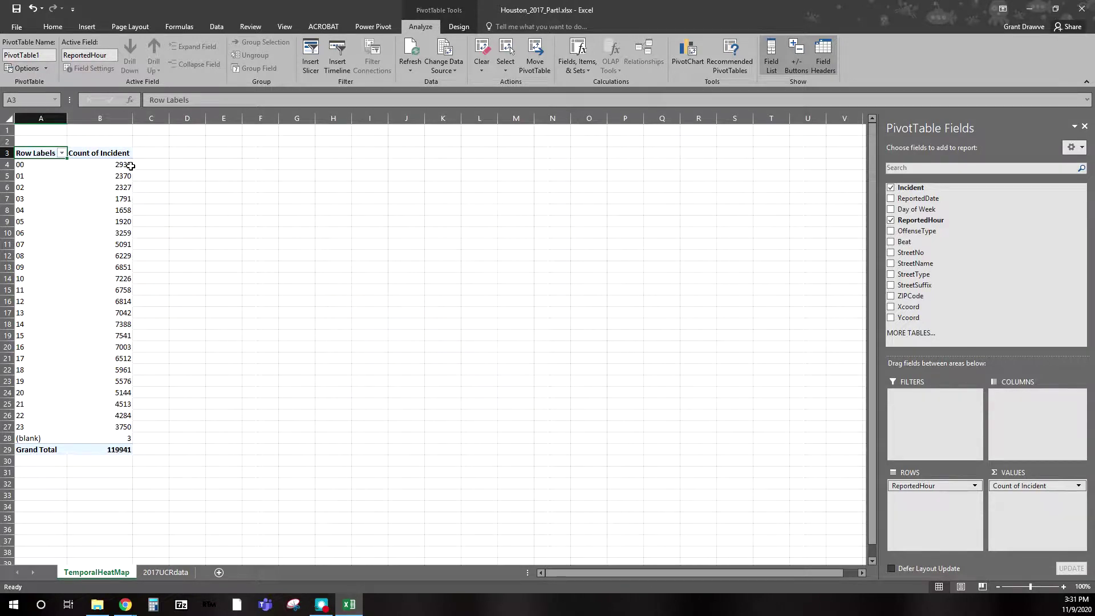
mouse_move(129, 437)
mouse_move(114, 370)
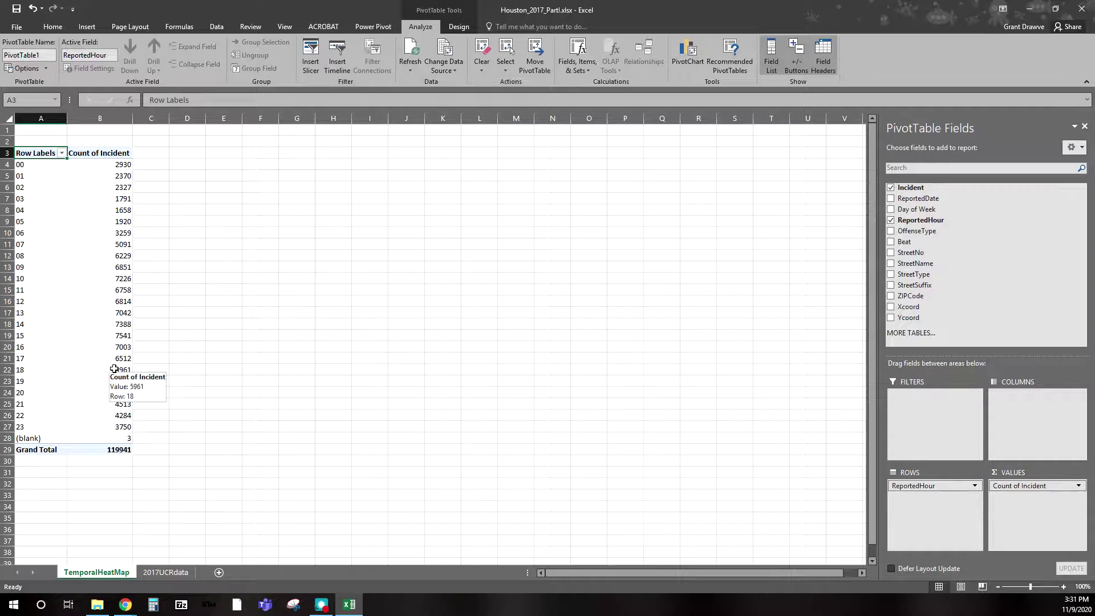
mouse_move(100, 170)
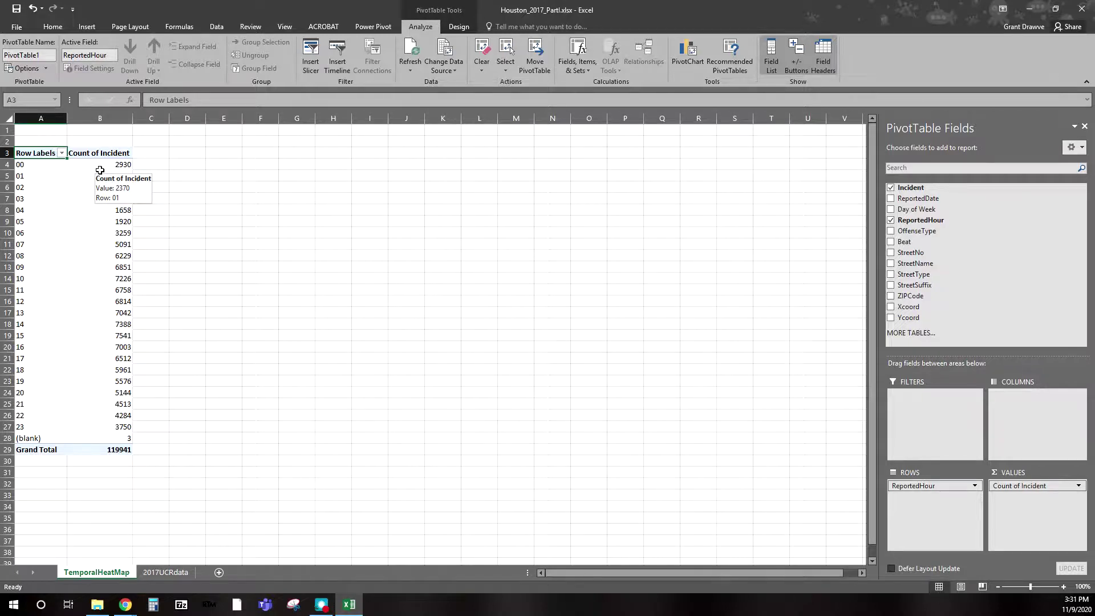
- Put Day of Week in the pivot columns and move Sunday to the end
left_click(892, 210)
left_click_drag(907, 497, 1035, 412)
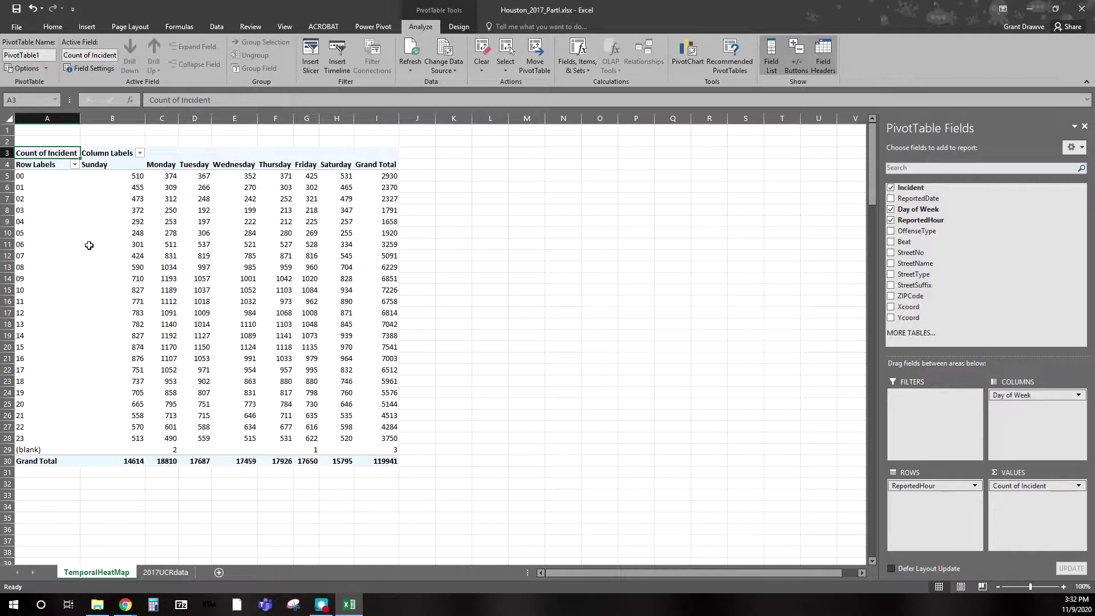
left_click(112, 166)
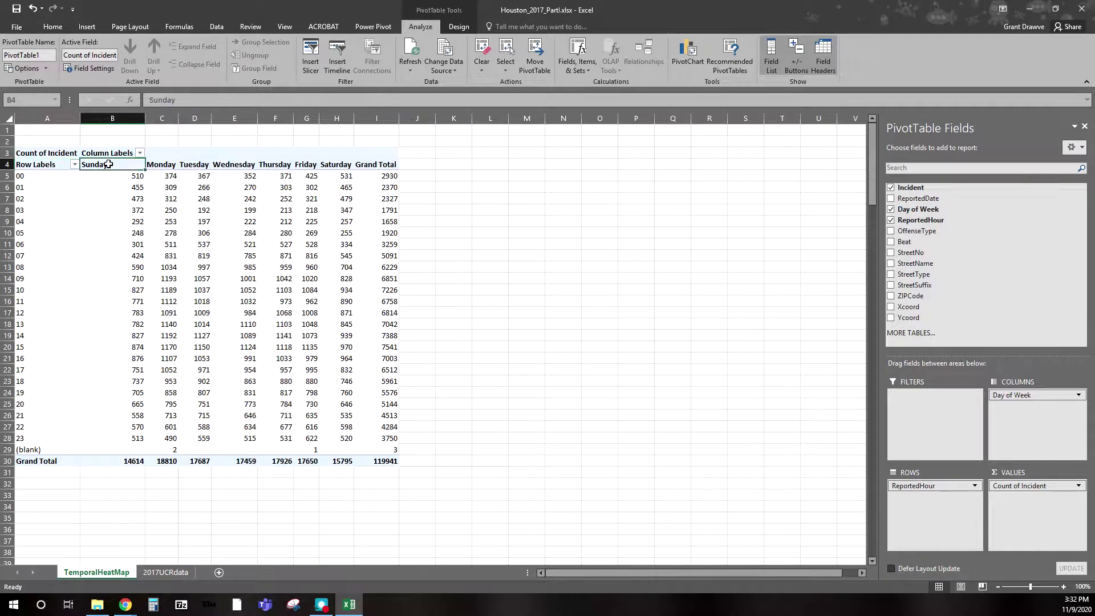
right_click(110, 165)
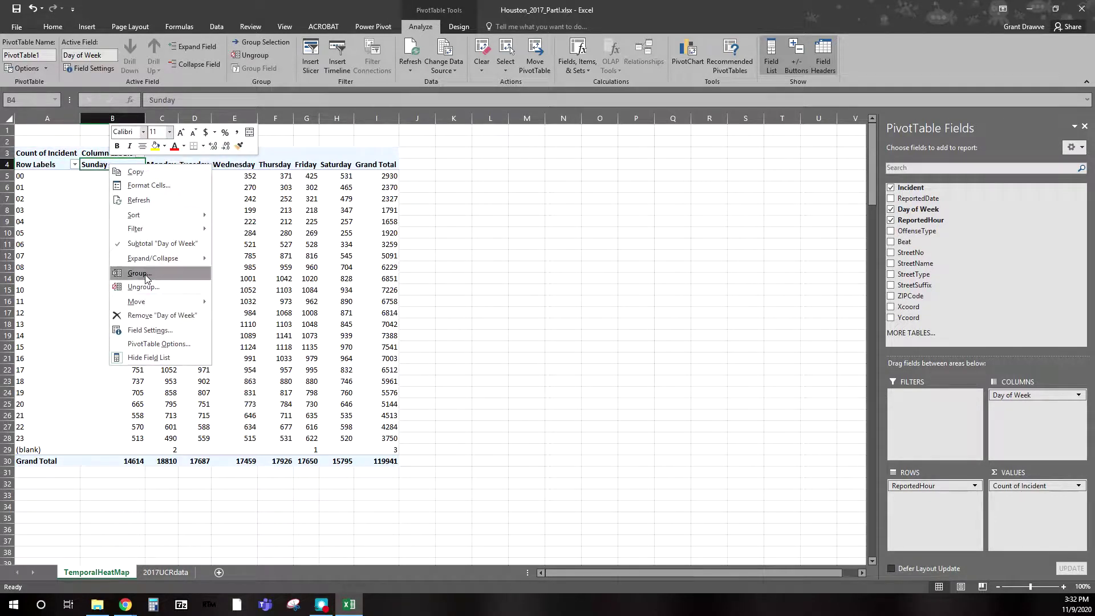
mouse_move(158, 303)
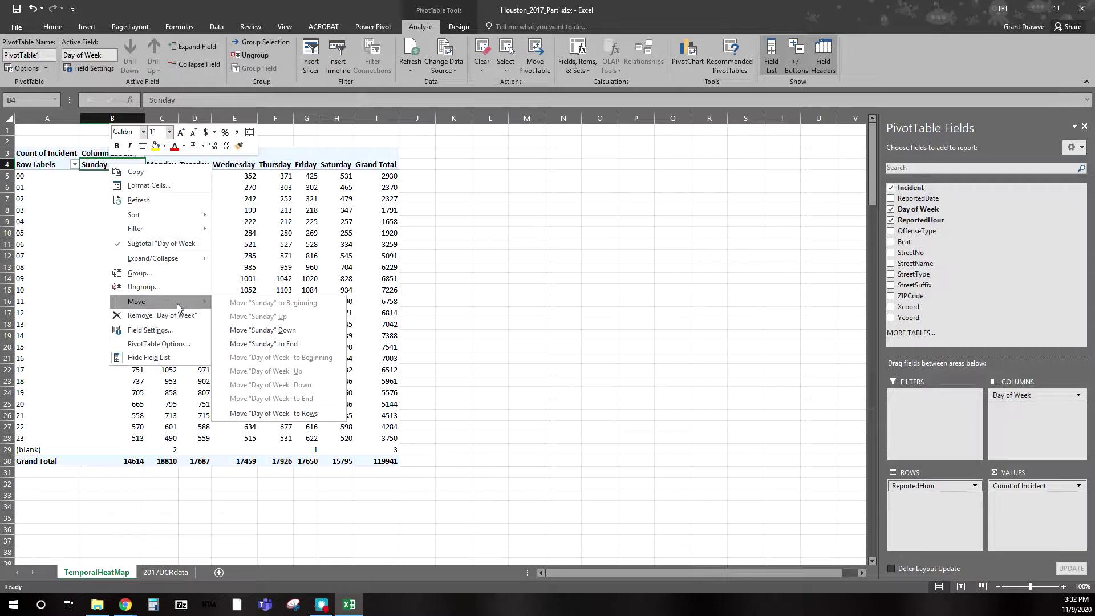
left_click(307, 342)
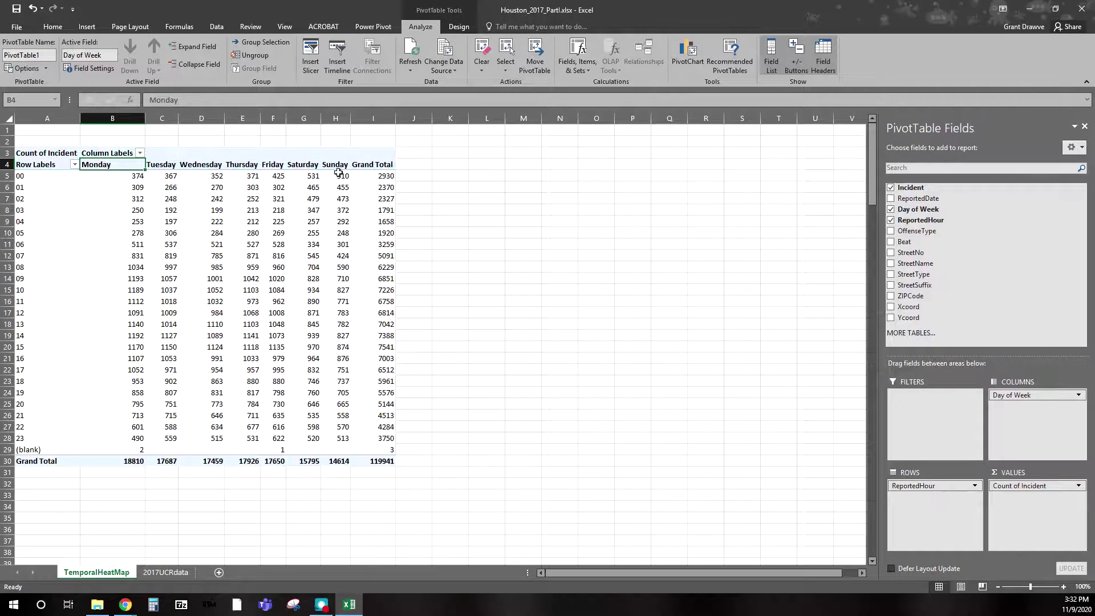
mouse_move(147, 359)
- Apply a Red - Yellow - Green colour scale to the hour-by-weekday counts B5:H28
mouse_move(95, 177)
left_click_drag(95, 177, 342, 435)
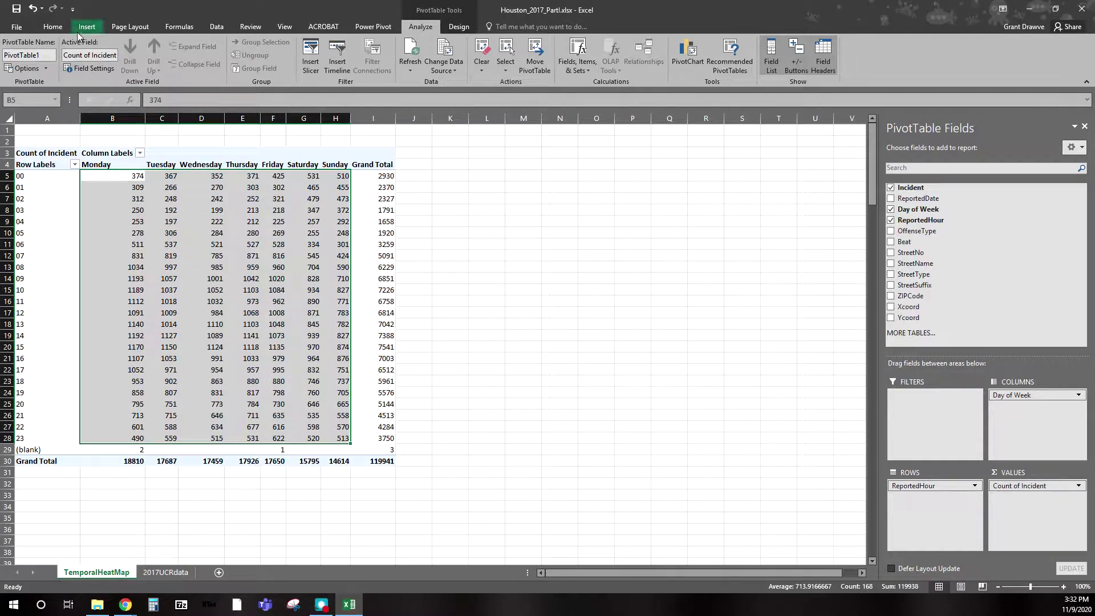
left_click(53, 28)
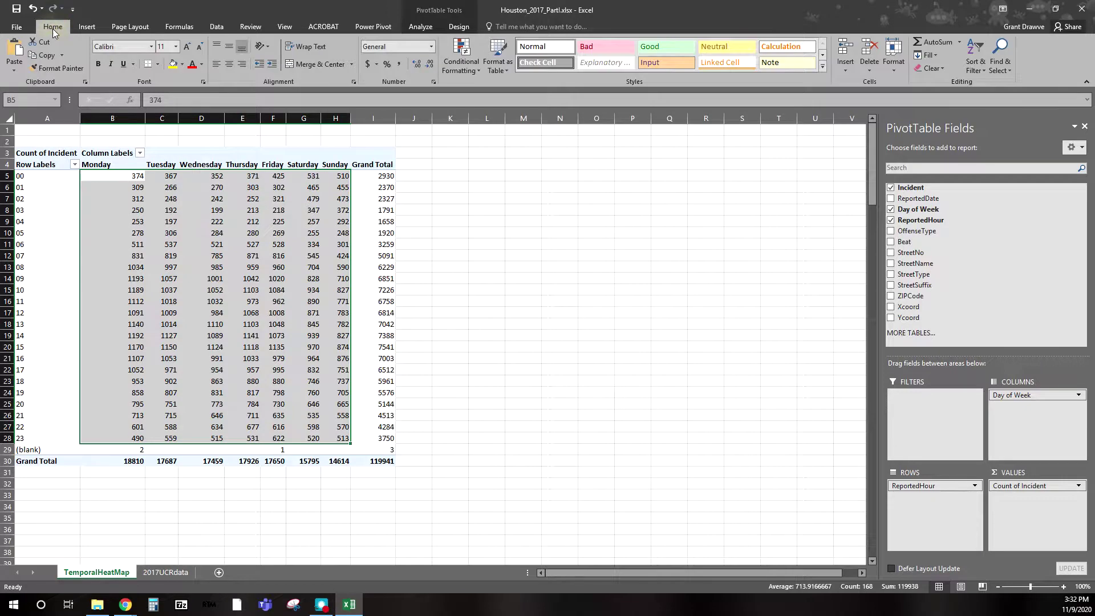
left_click(461, 60)
mouse_move(510, 164)
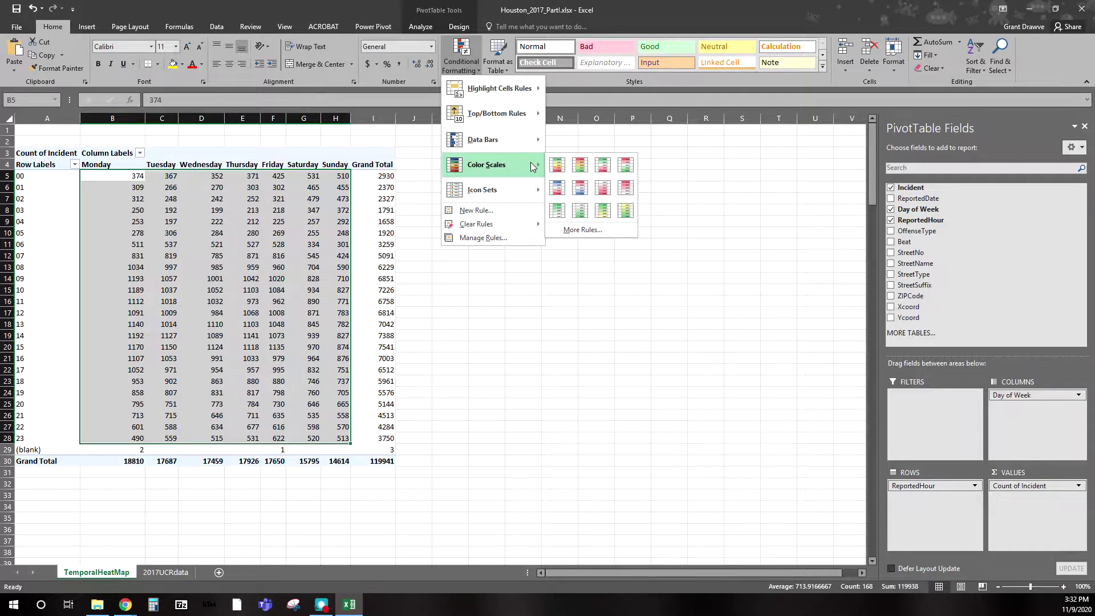
left_click(580, 166)
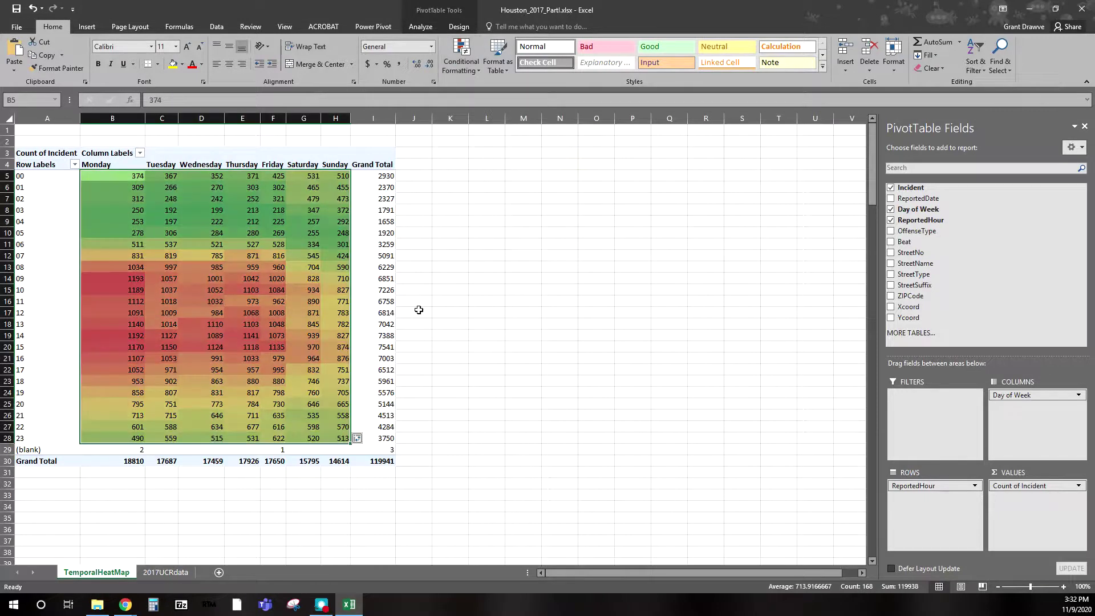
left_click(640, 293)
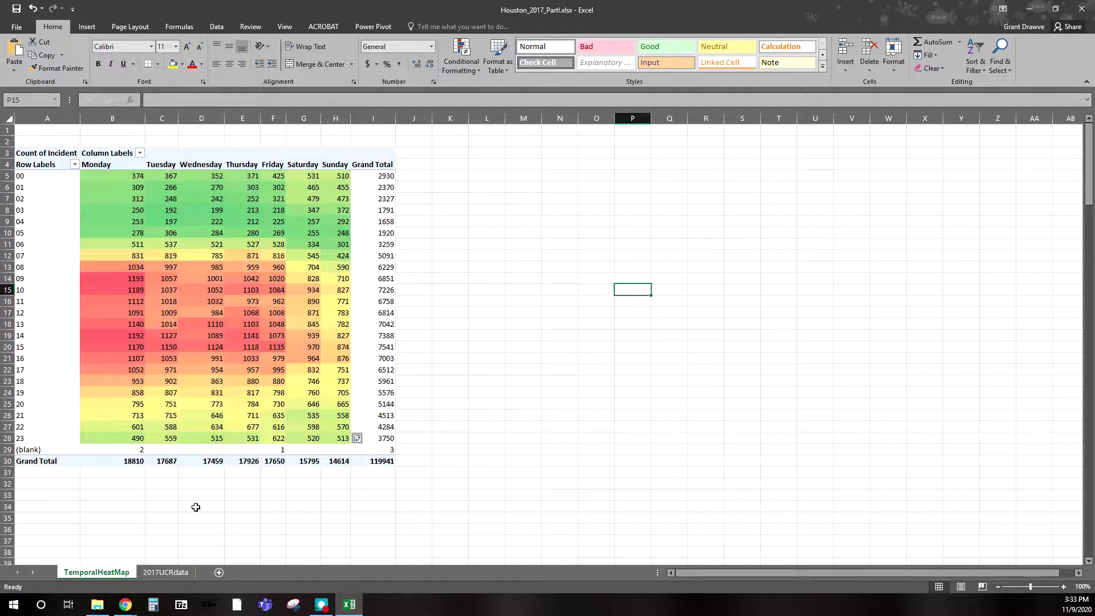
left_click(216, 351)
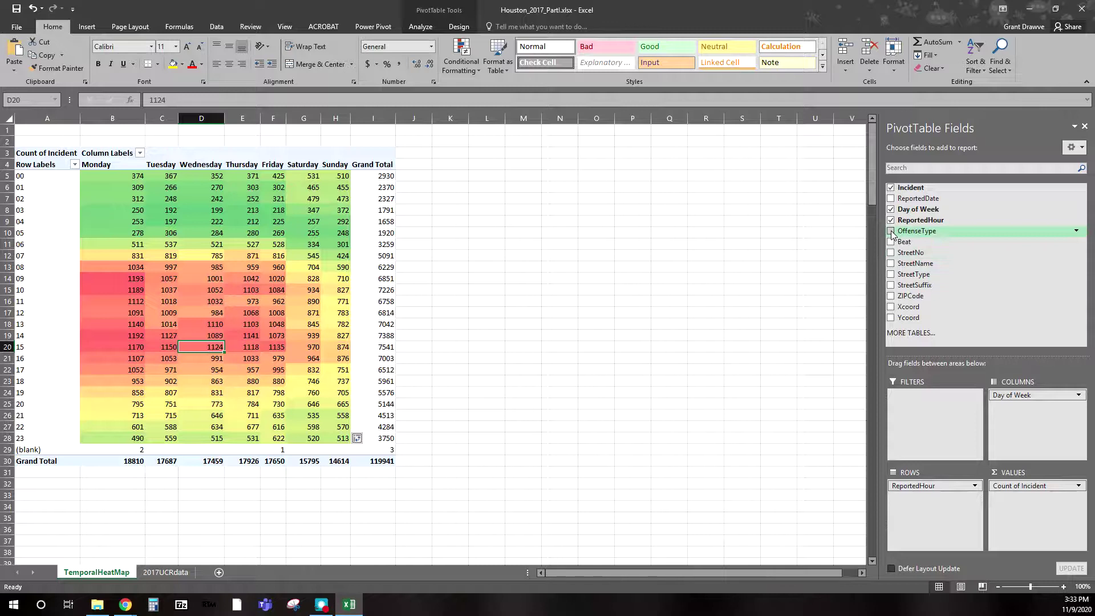
- Add OffenseType as a pivot filter and filter it to Aggravated Assault
left_click_drag(915, 231, 927, 406)
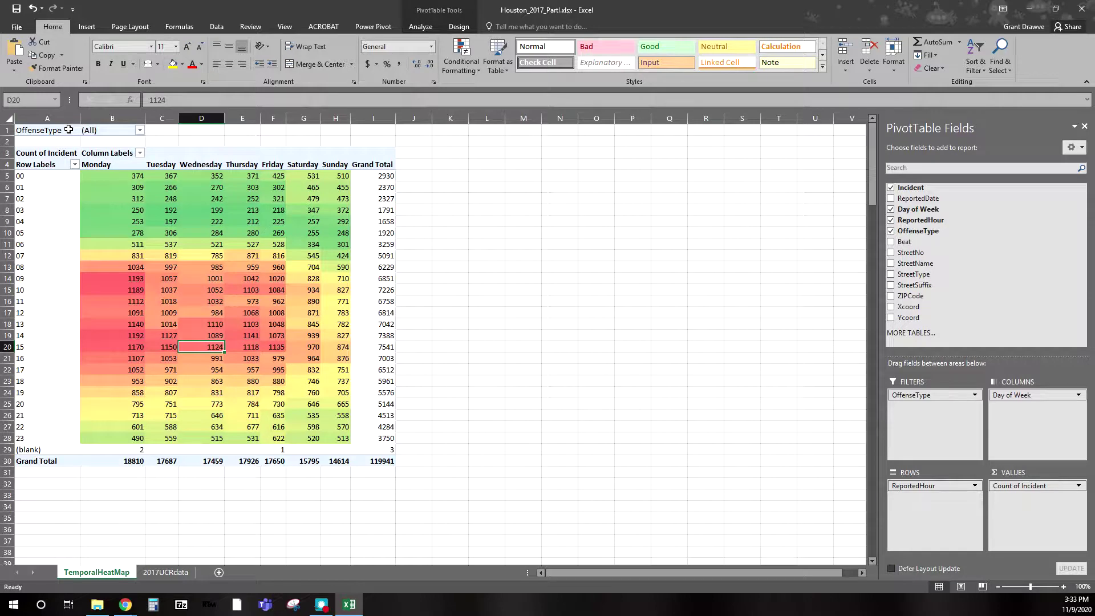
left_click(140, 131)
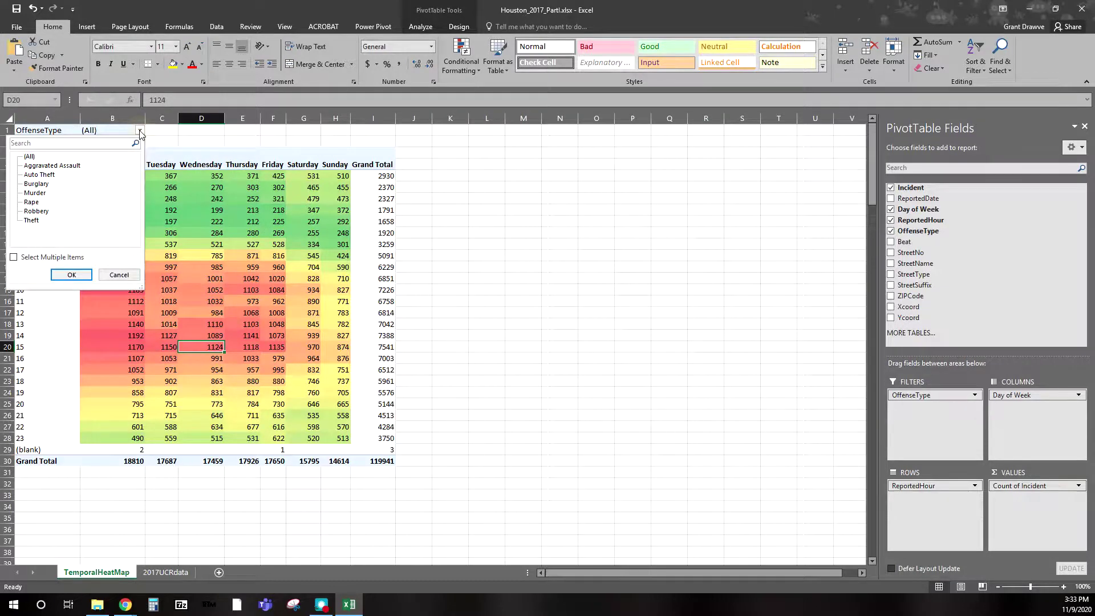
left_click(42, 167)
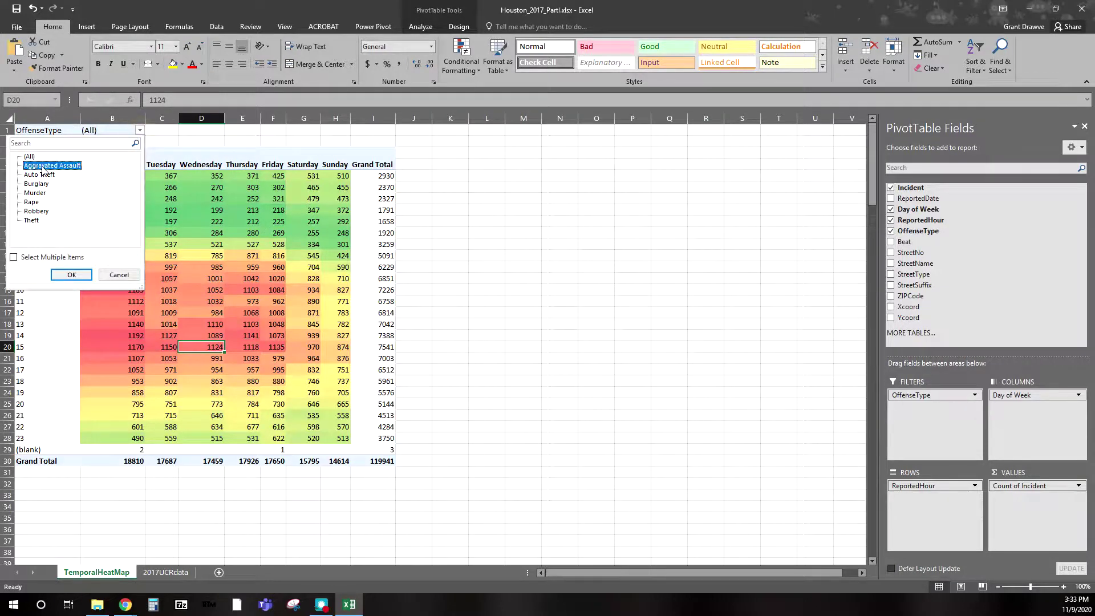
left_click(72, 275)
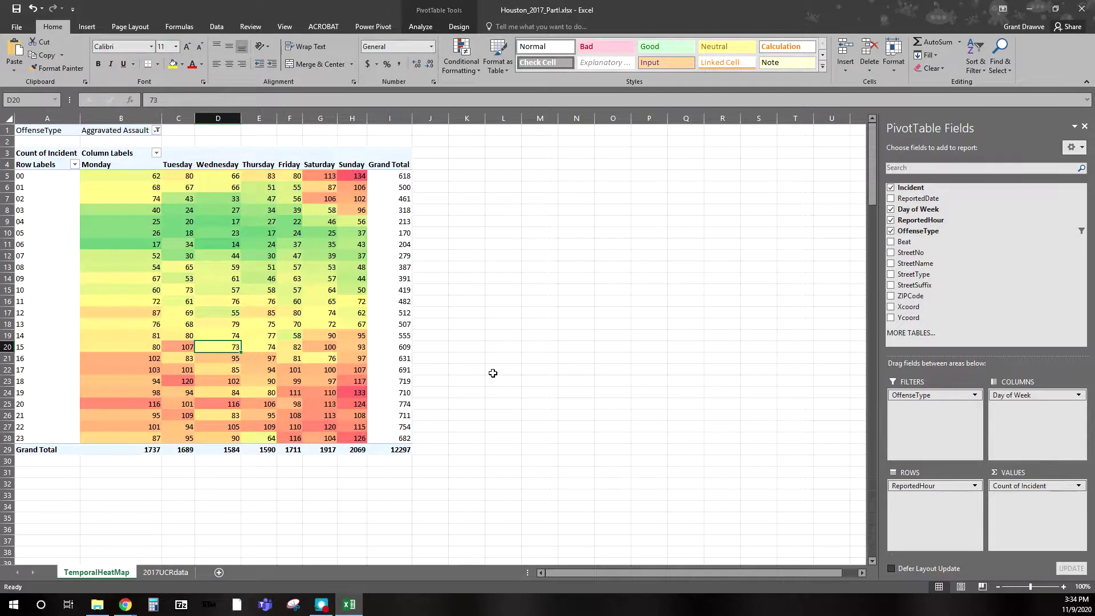
- Filter the OffenseType field in B1 to Theft, showing 67836 incidents in the heat map
left_click(157, 130)
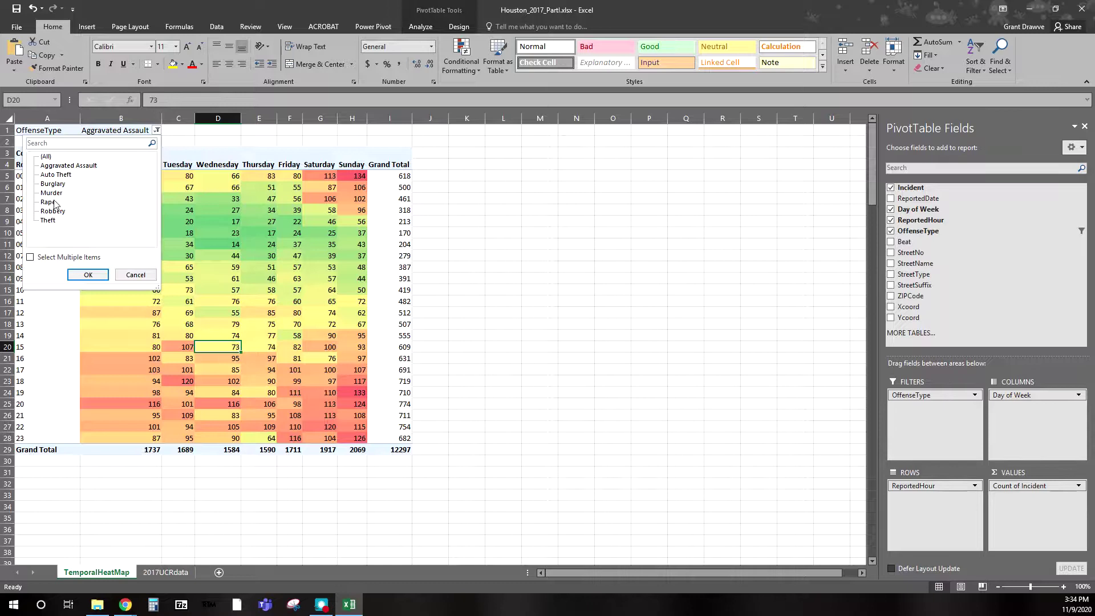
left_click(48, 220)
left_click(86, 275)
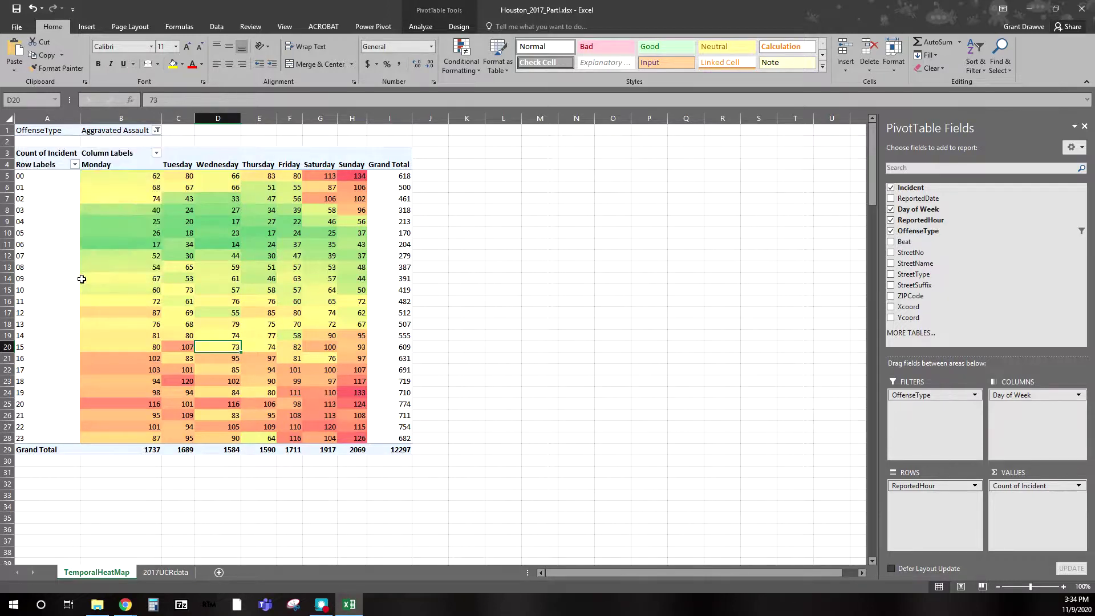